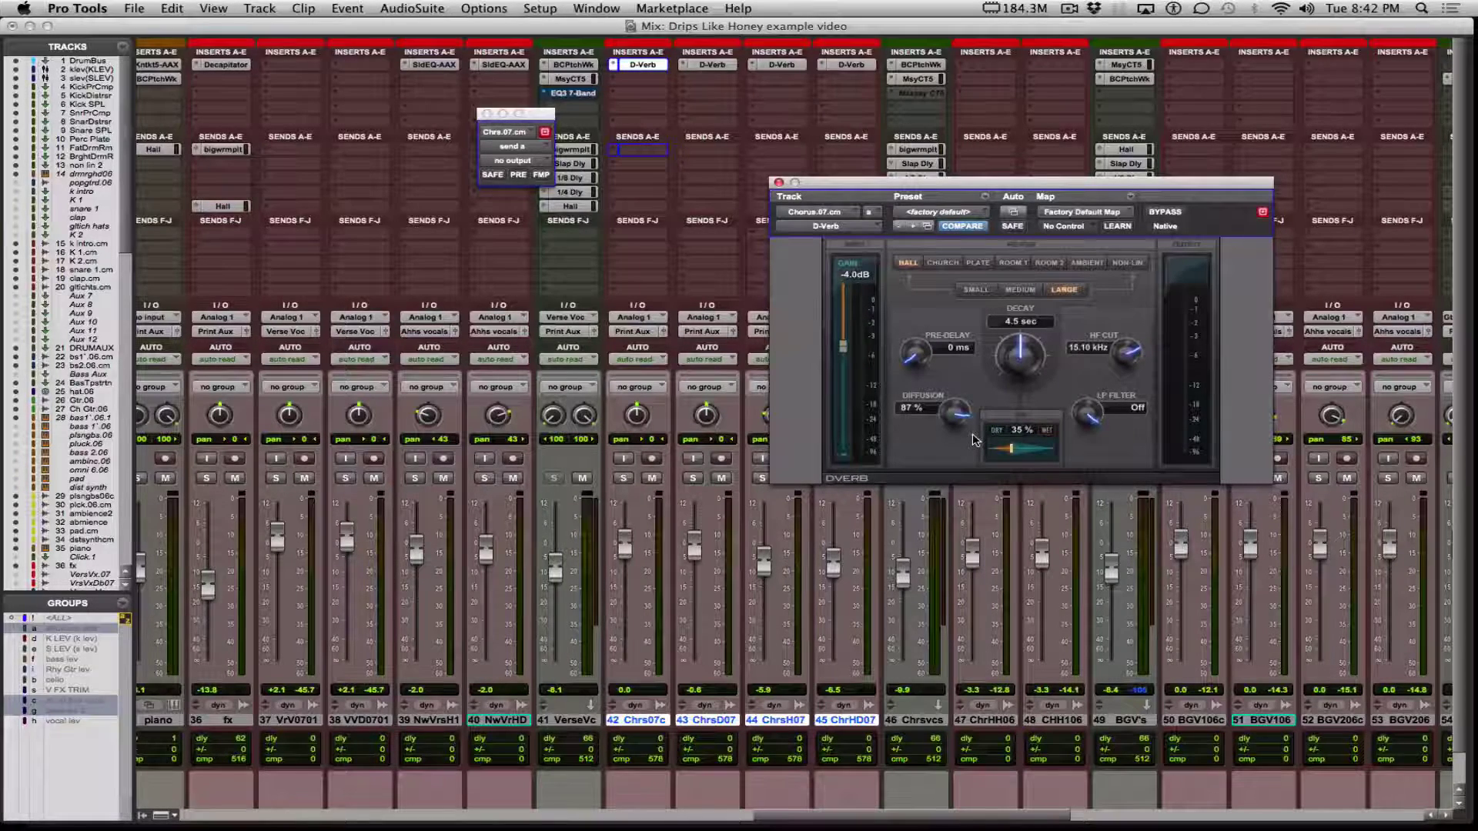
# Close the D-Verb window and clear the D-Verb inserts from chorus tracks 42 through 45
pyautogui.click(778, 182)
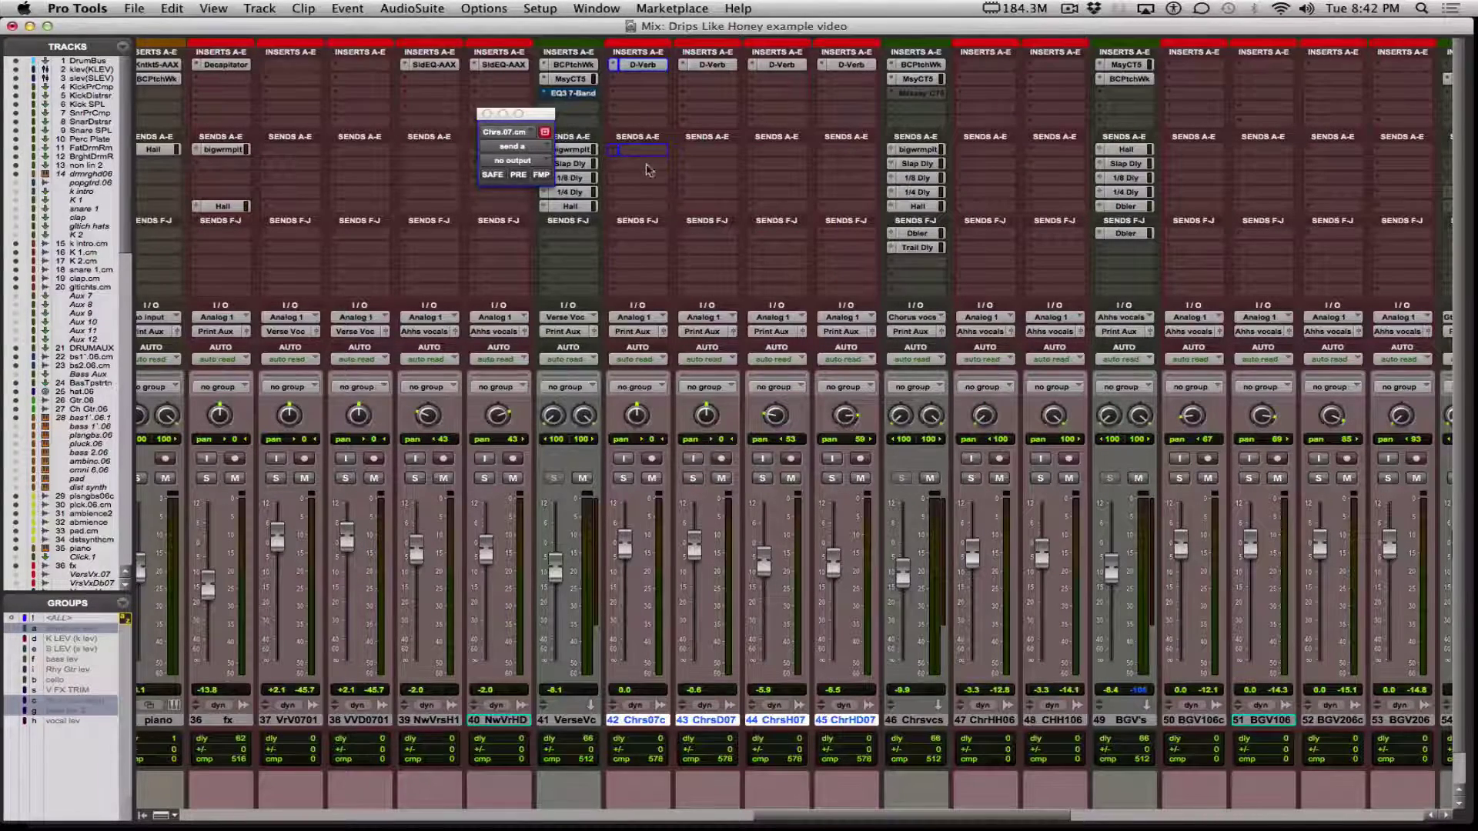
pyautogui.click(636, 724)
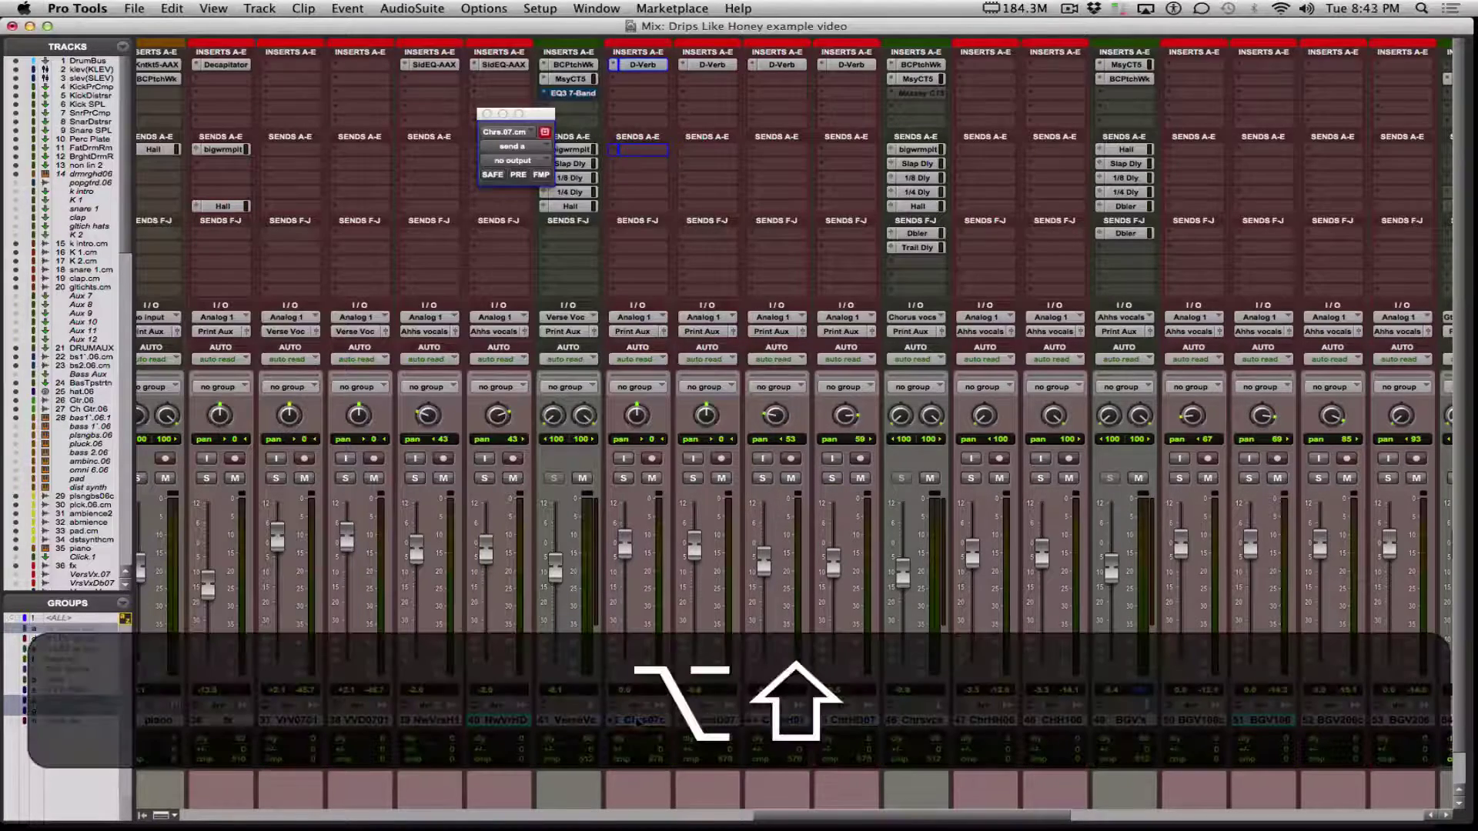
pyautogui.keyDown('shift'); pyautogui.click(846, 721); pyautogui.keyUp('shift')
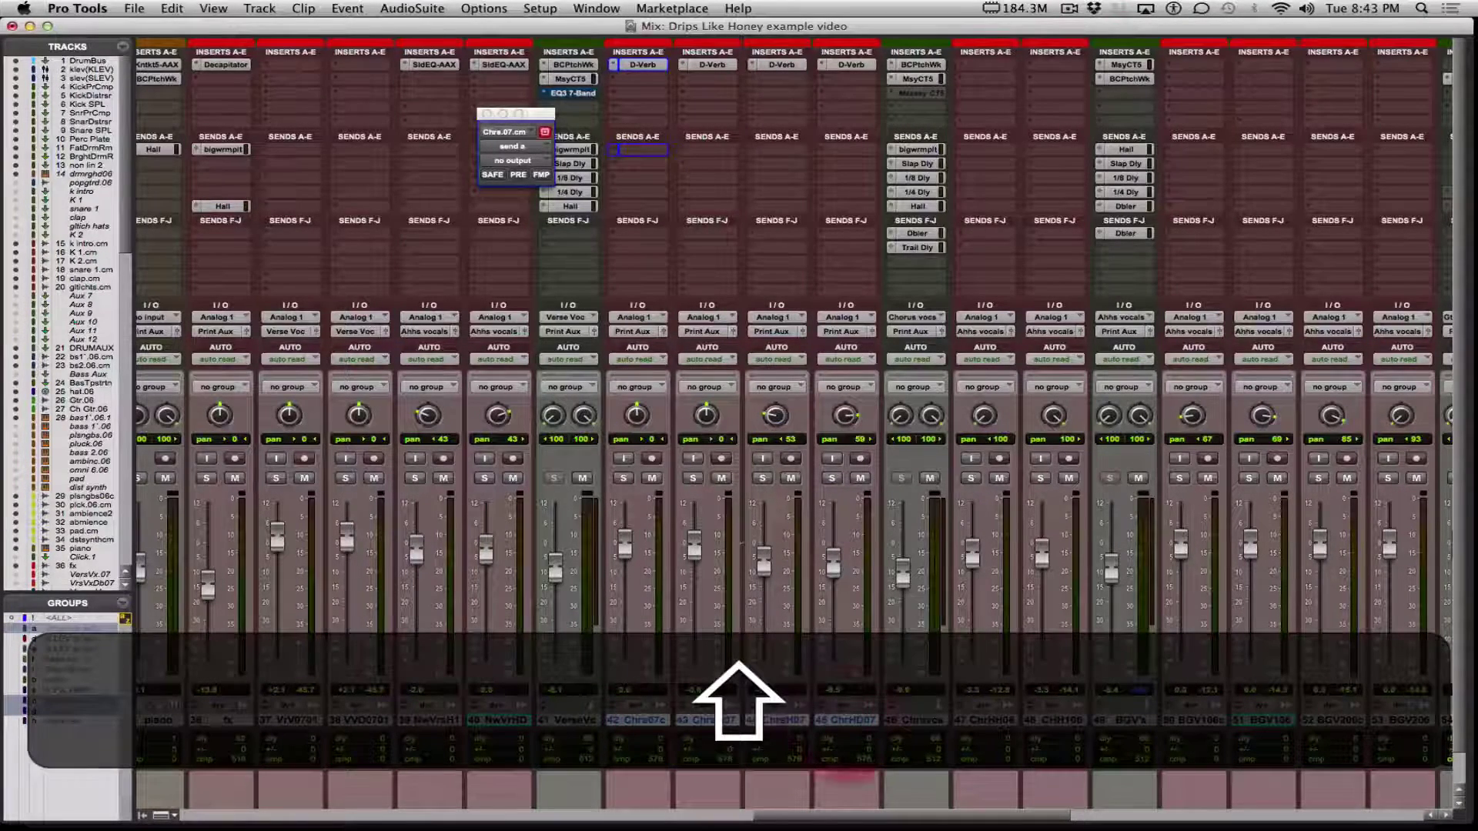
pyautogui.keyDown('alt'); pyautogui.keyDown('shift'); pyautogui.click(617, 68); pyautogui.keyUp('shift'); pyautogui.keyUp('alt')
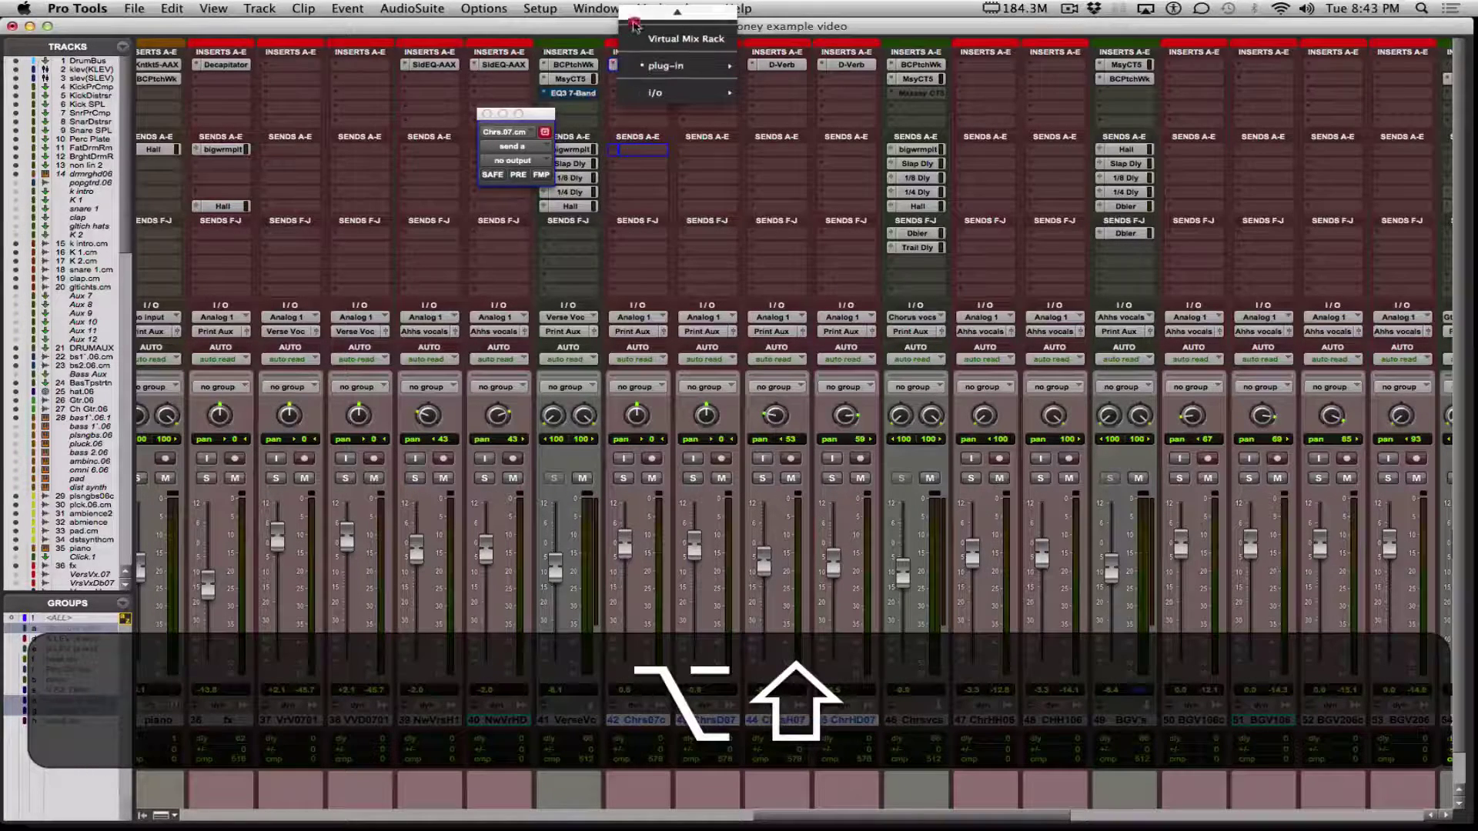
pyautogui.moveTo(637, 13)
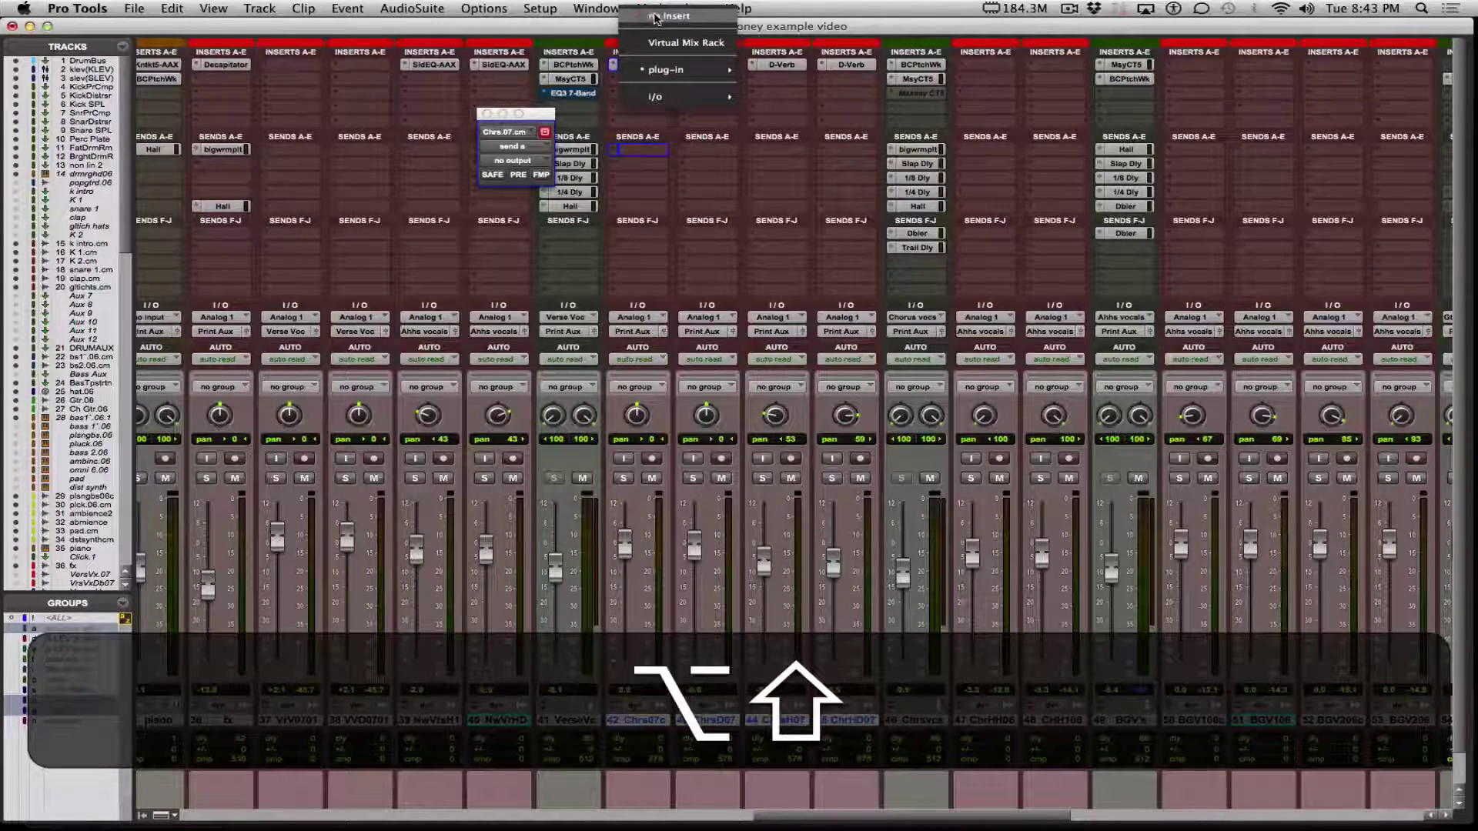
pyautogui.keyDown('alt'); pyautogui.keyDown('shift'); pyautogui.click(655, 16); pyautogui.keyUp('shift'); pyautogui.keyUp('alt')
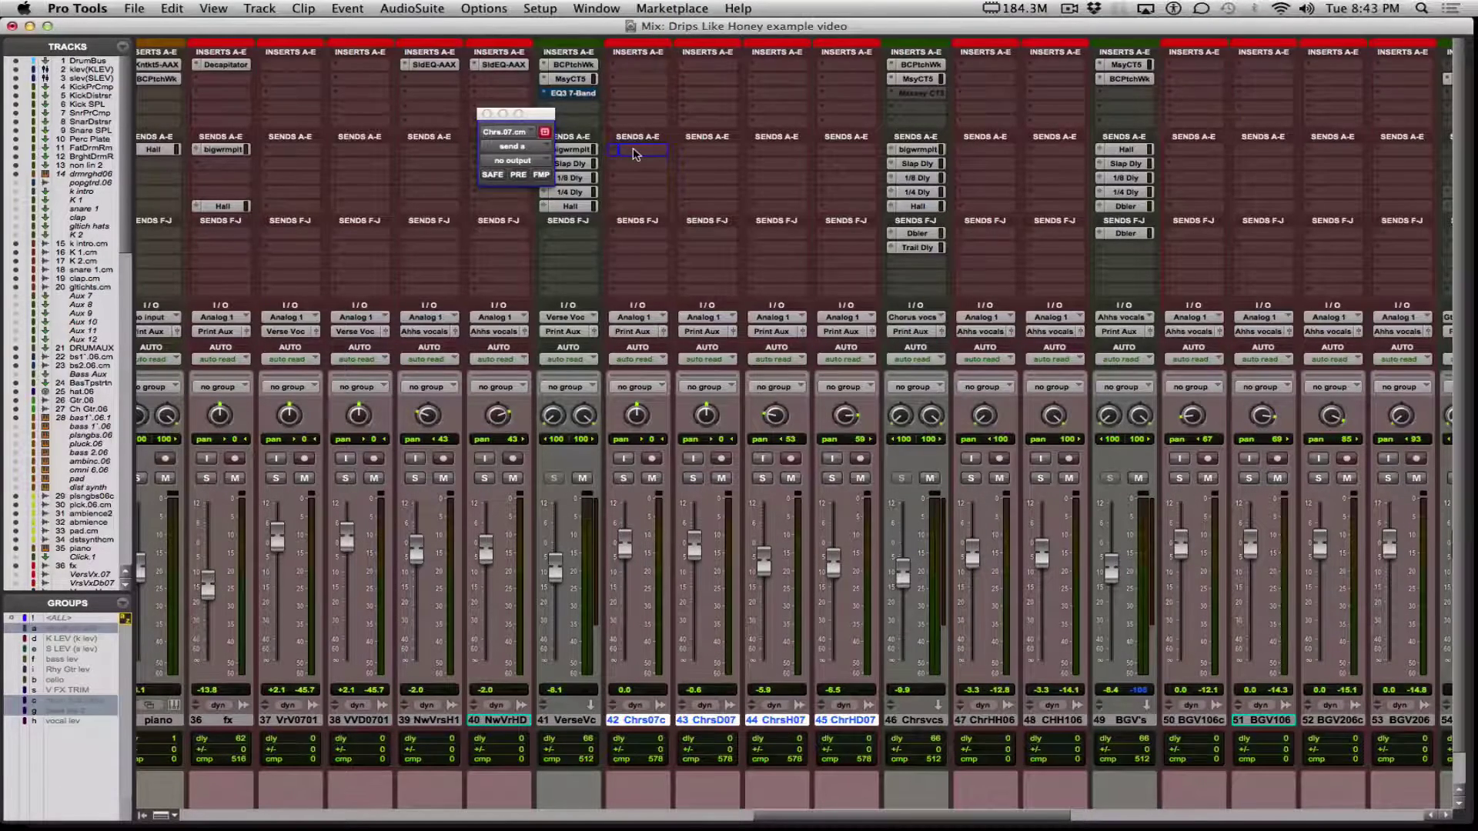
# Add a send on Chrs07c feeding a new stereo Aux Input track named 'Plate'
pyautogui.click(615, 153)
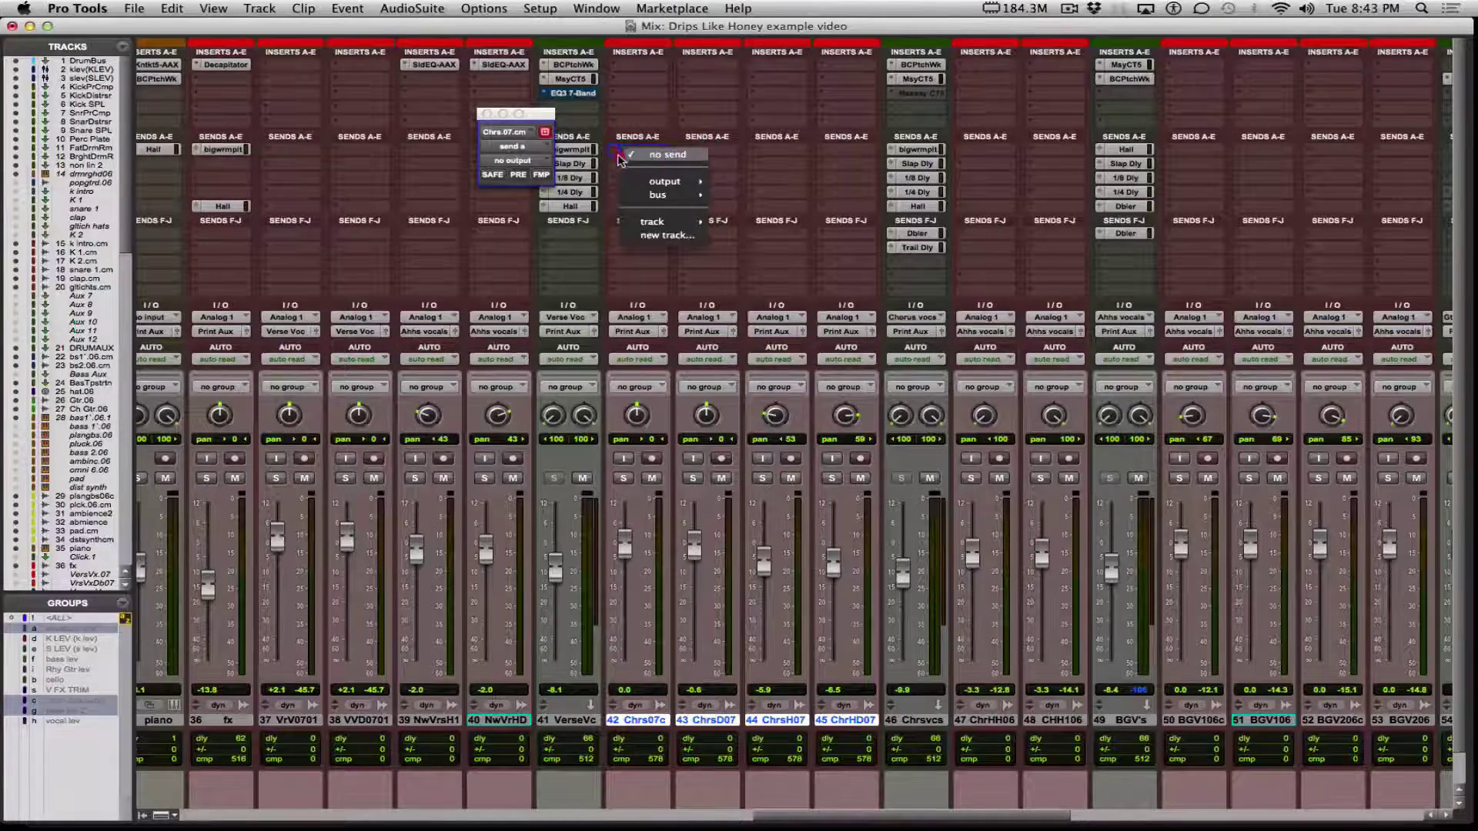
pyautogui.click(658, 237)
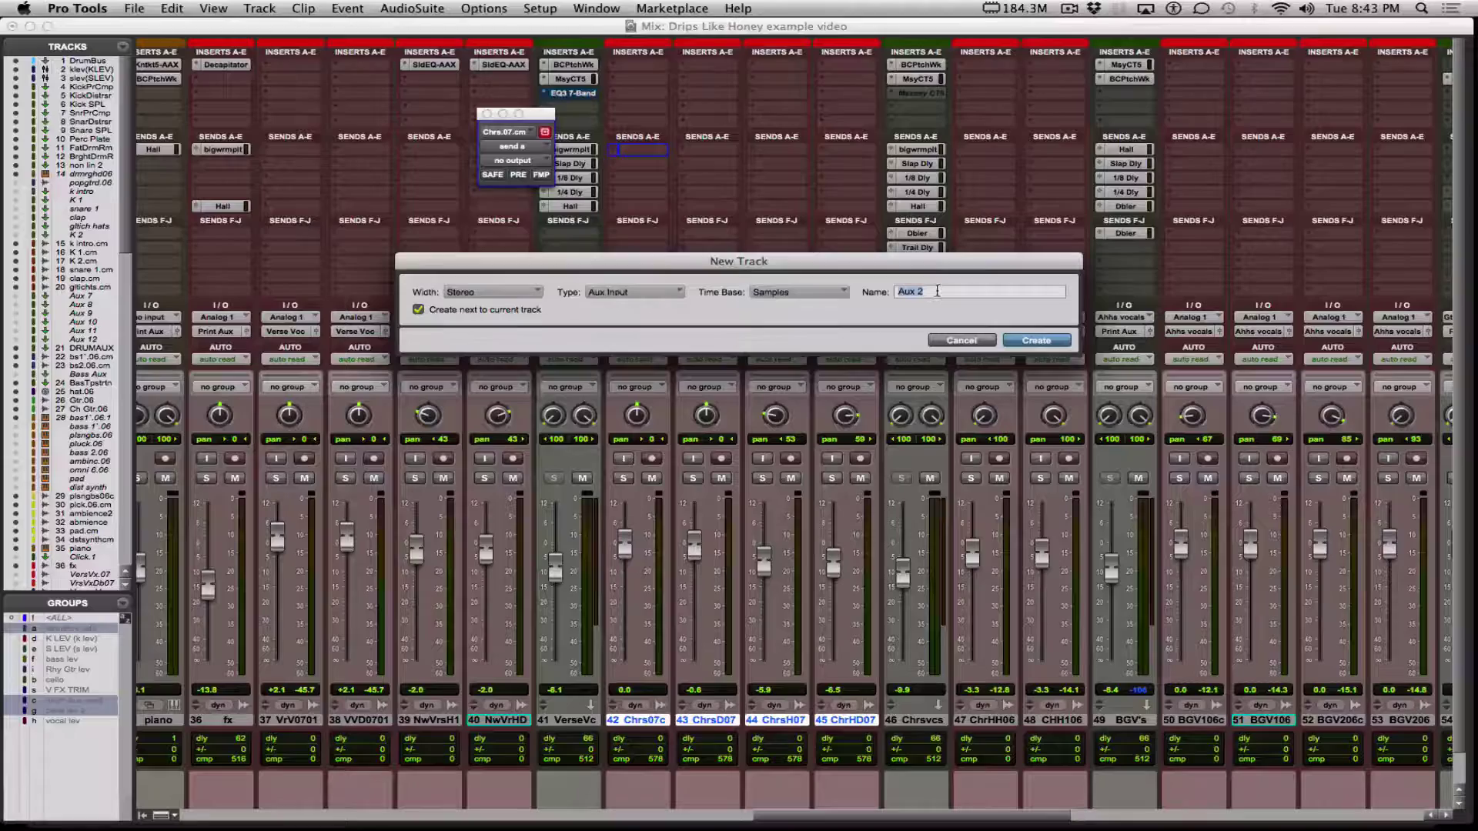
pyautogui.press('BackSpace')
pyautogui.hotkey('shift', 'BackSpace')
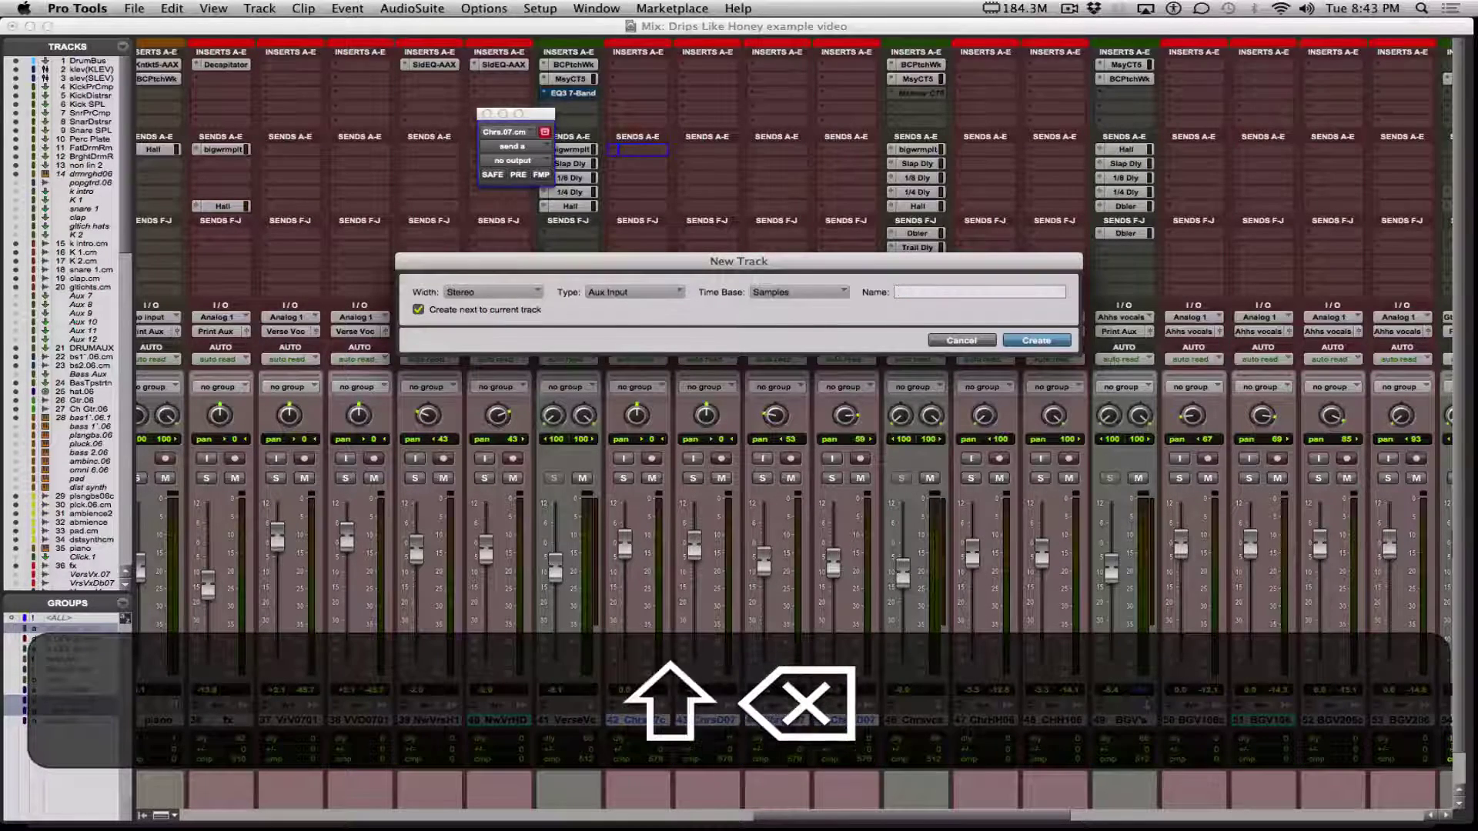
pyautogui.write('Plate')
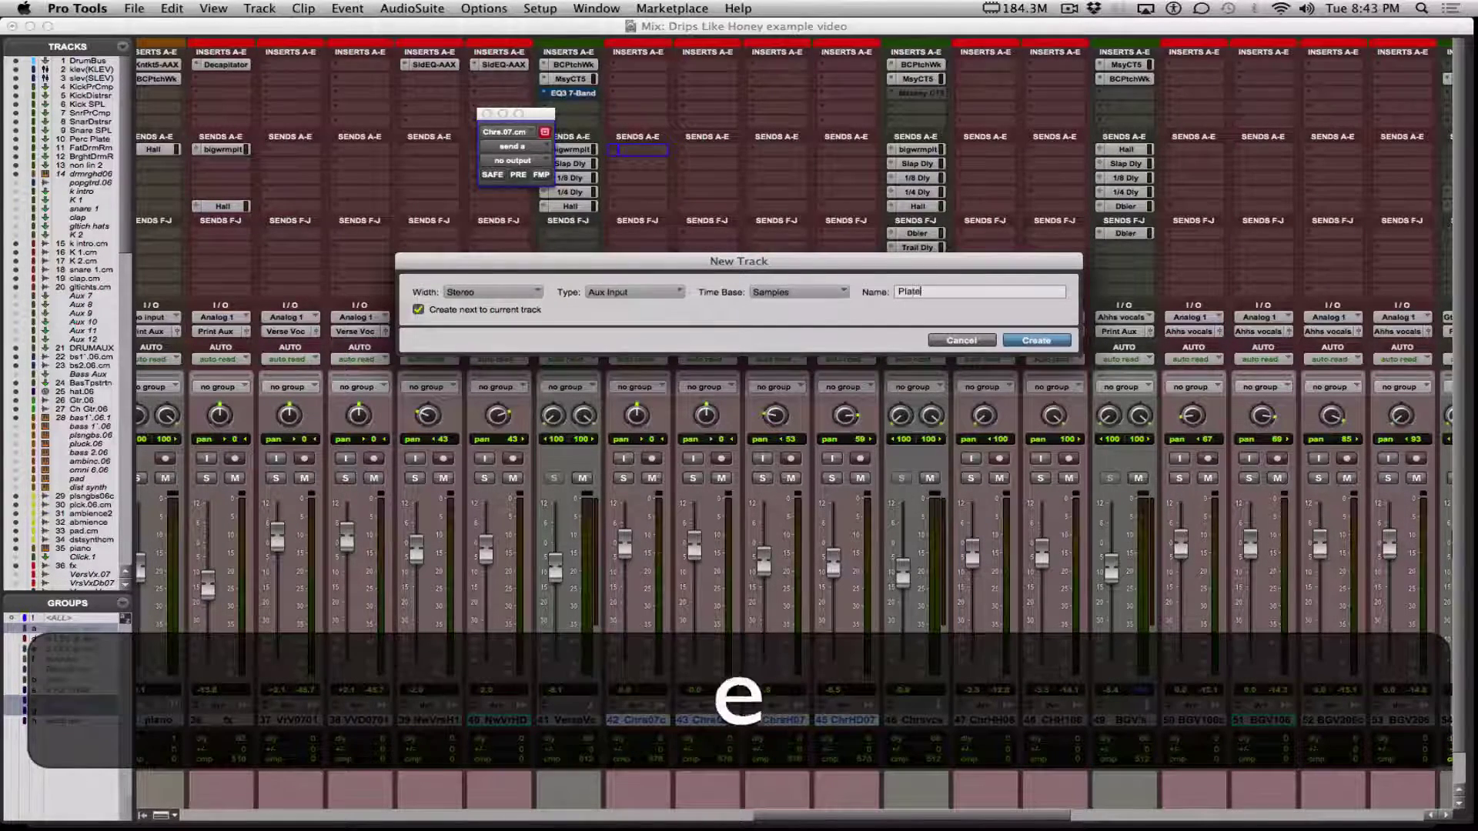
pyautogui.press('Return')
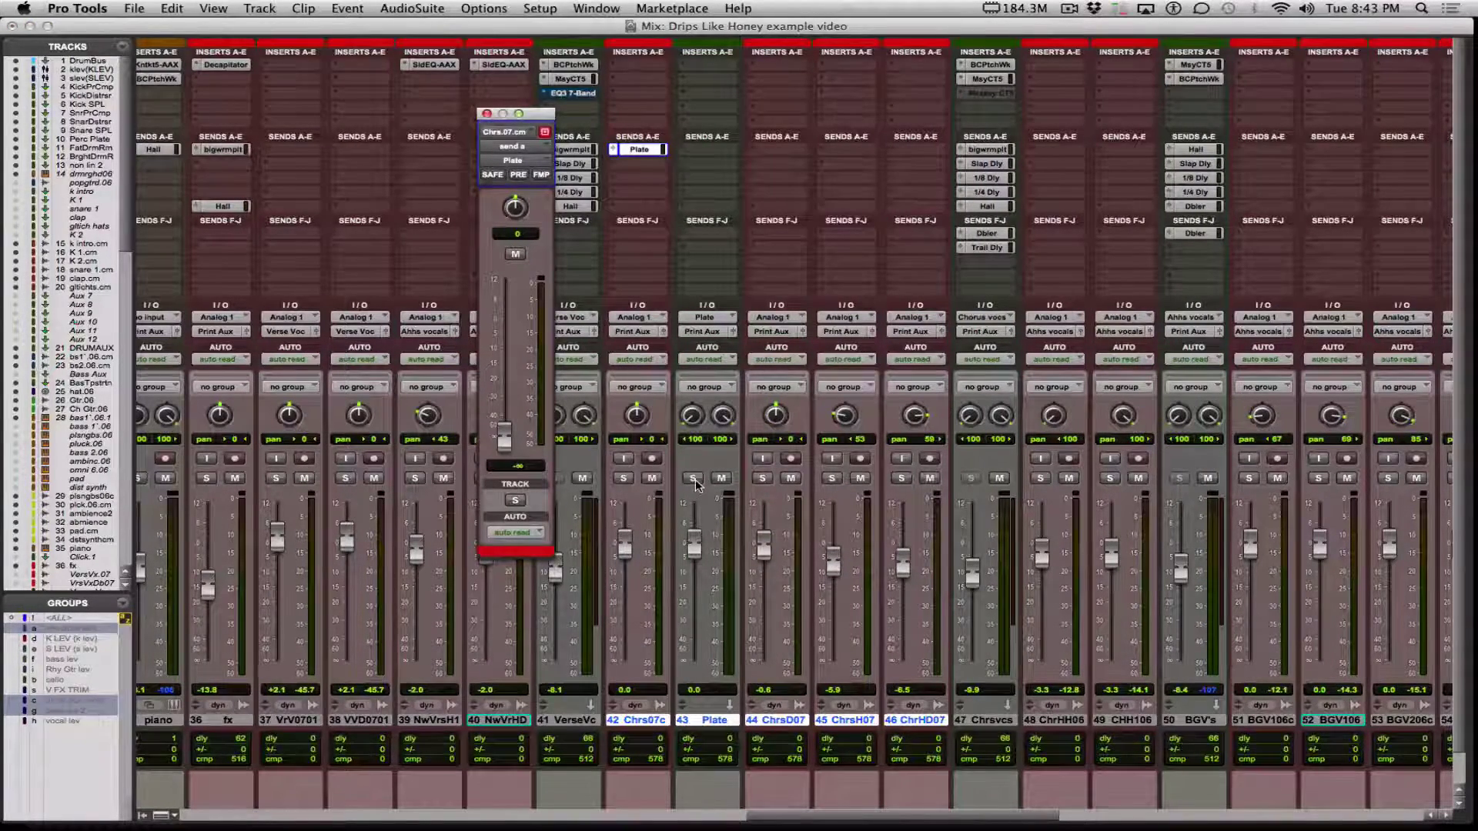
# Make the Plate aux solo safe and move it after track 45
pyautogui.press('super')
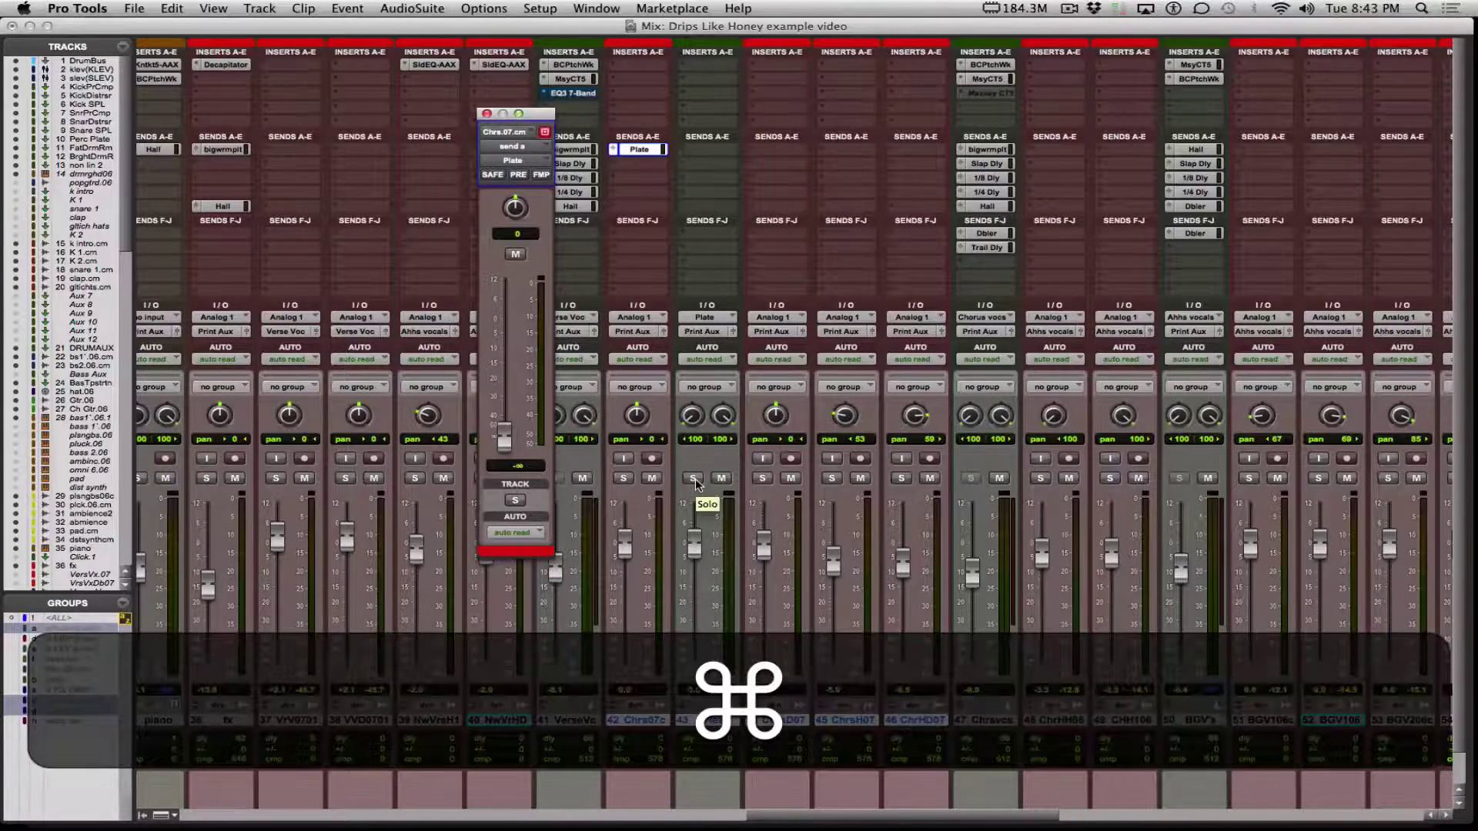
pyautogui.keyDown('super'); pyautogui.click(694, 479); pyautogui.keyUp('super')
pyautogui.press('alt')
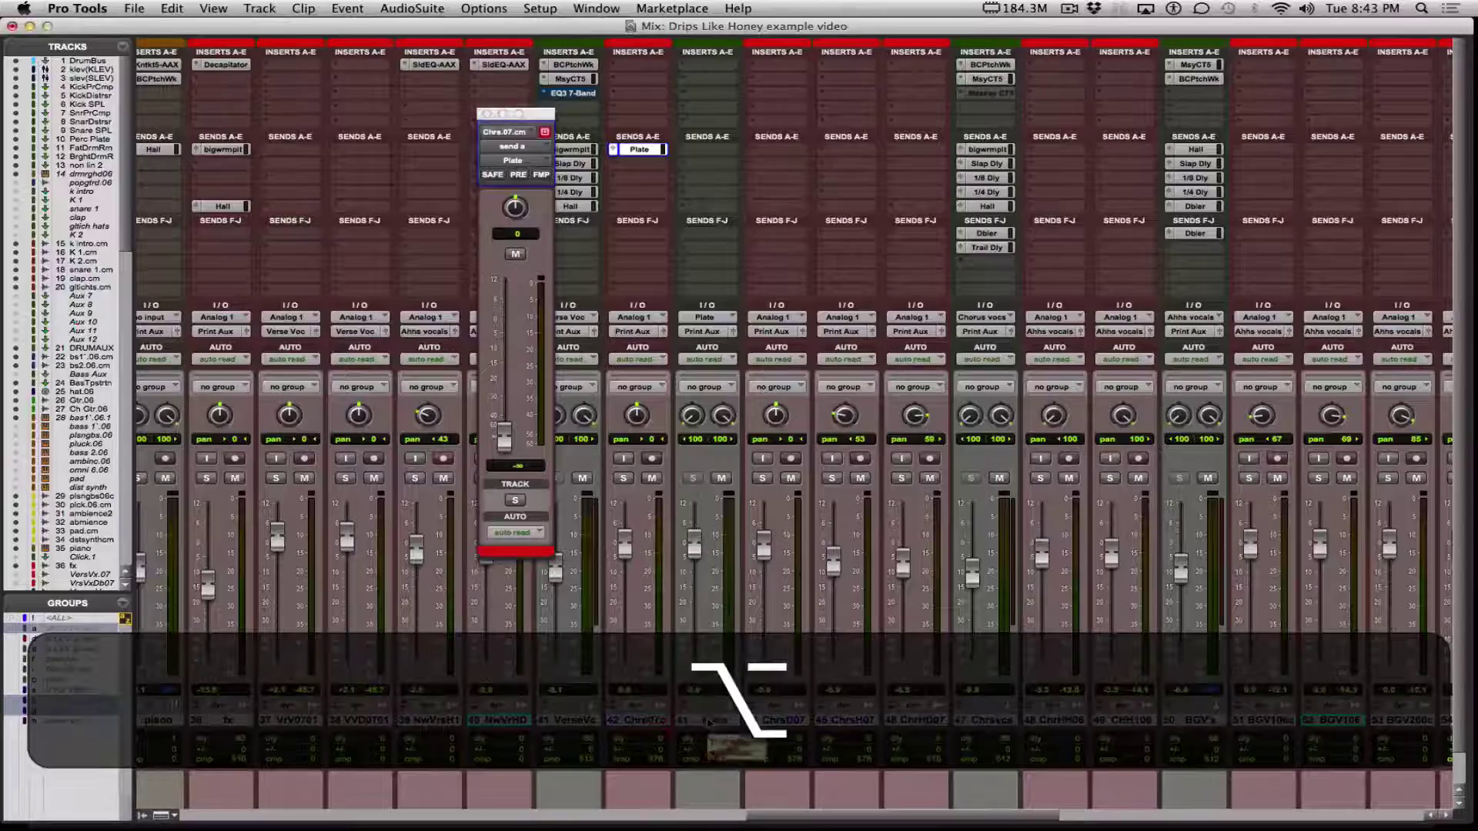
pyautogui.moveTo(916, 720); pyautogui.dragTo(935, 724)
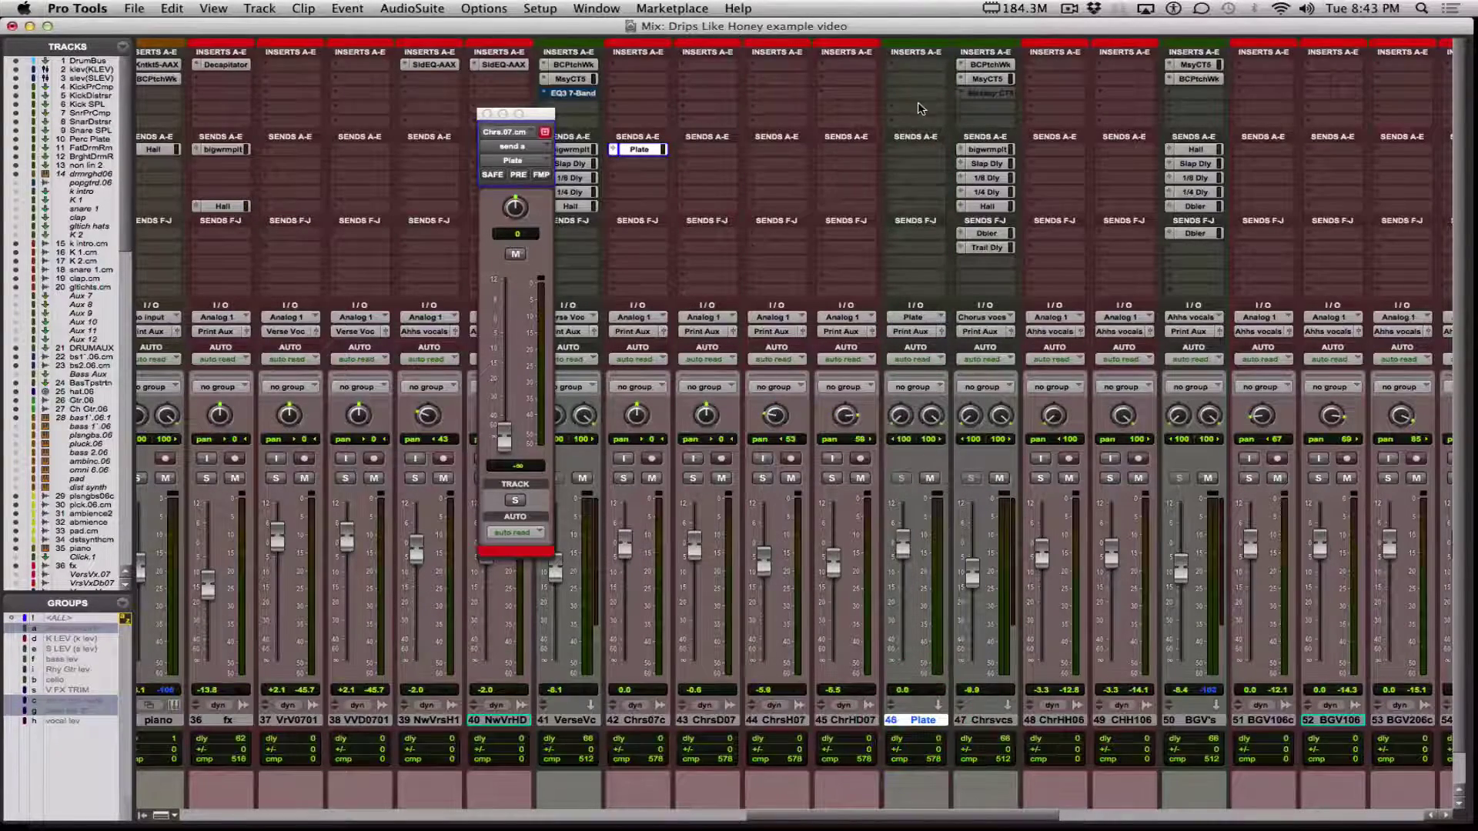
# Insert a stereo D-Verb reverb plug-in on the Plate aux track
pyautogui.click(905, 67)
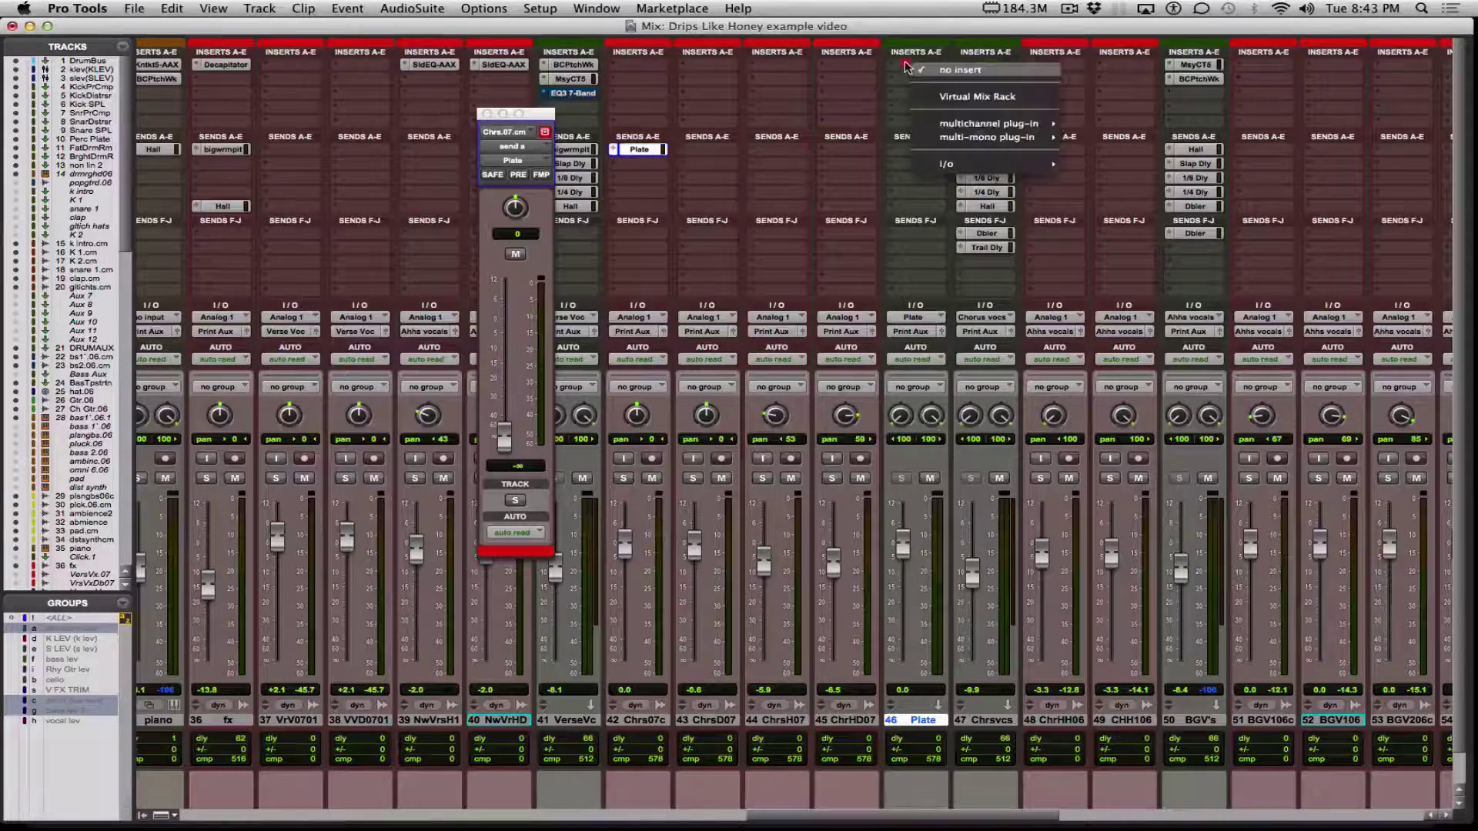
pyautogui.moveTo(992, 123)
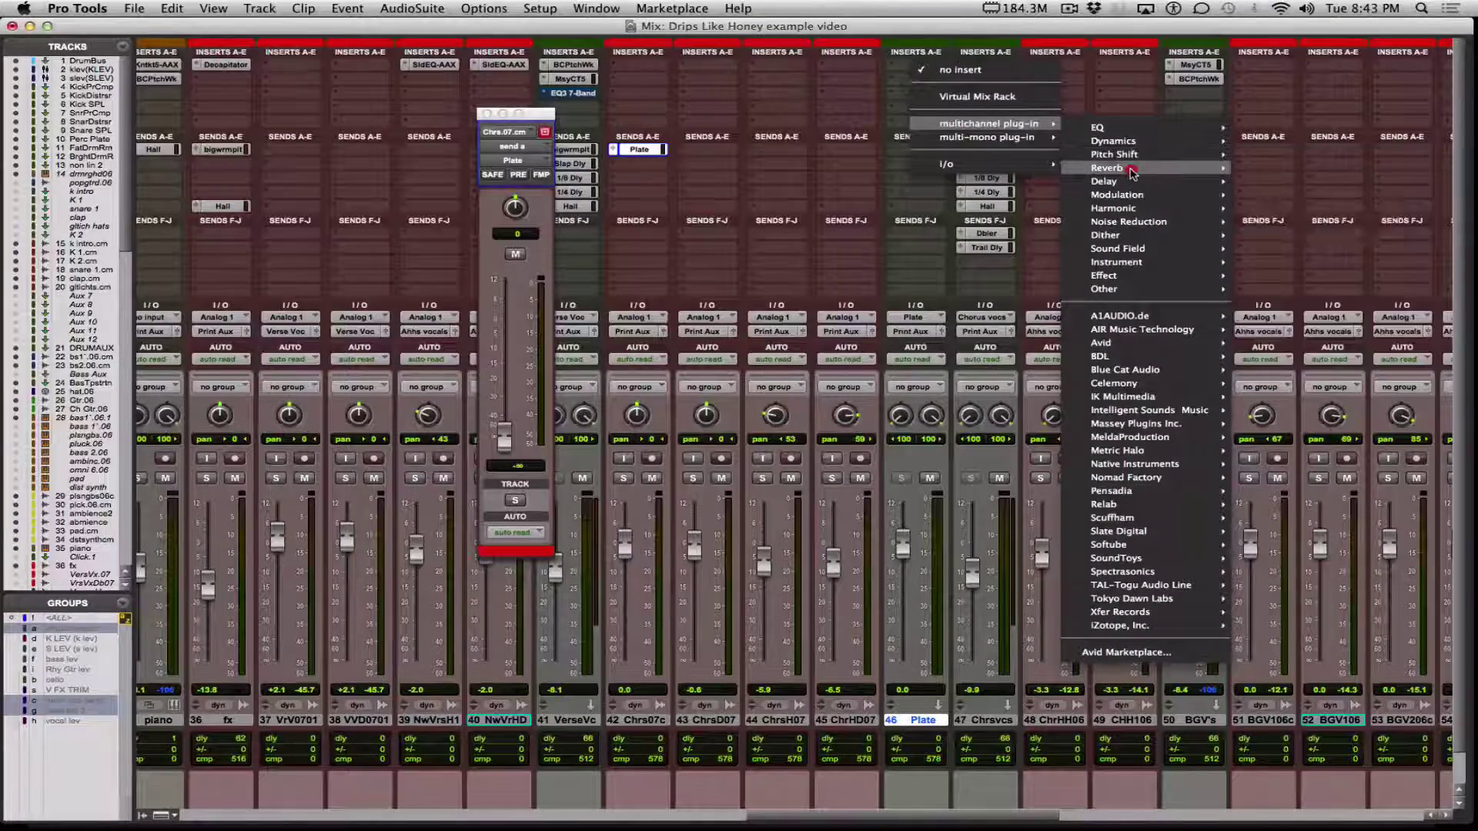
pyautogui.moveTo(1116, 168)
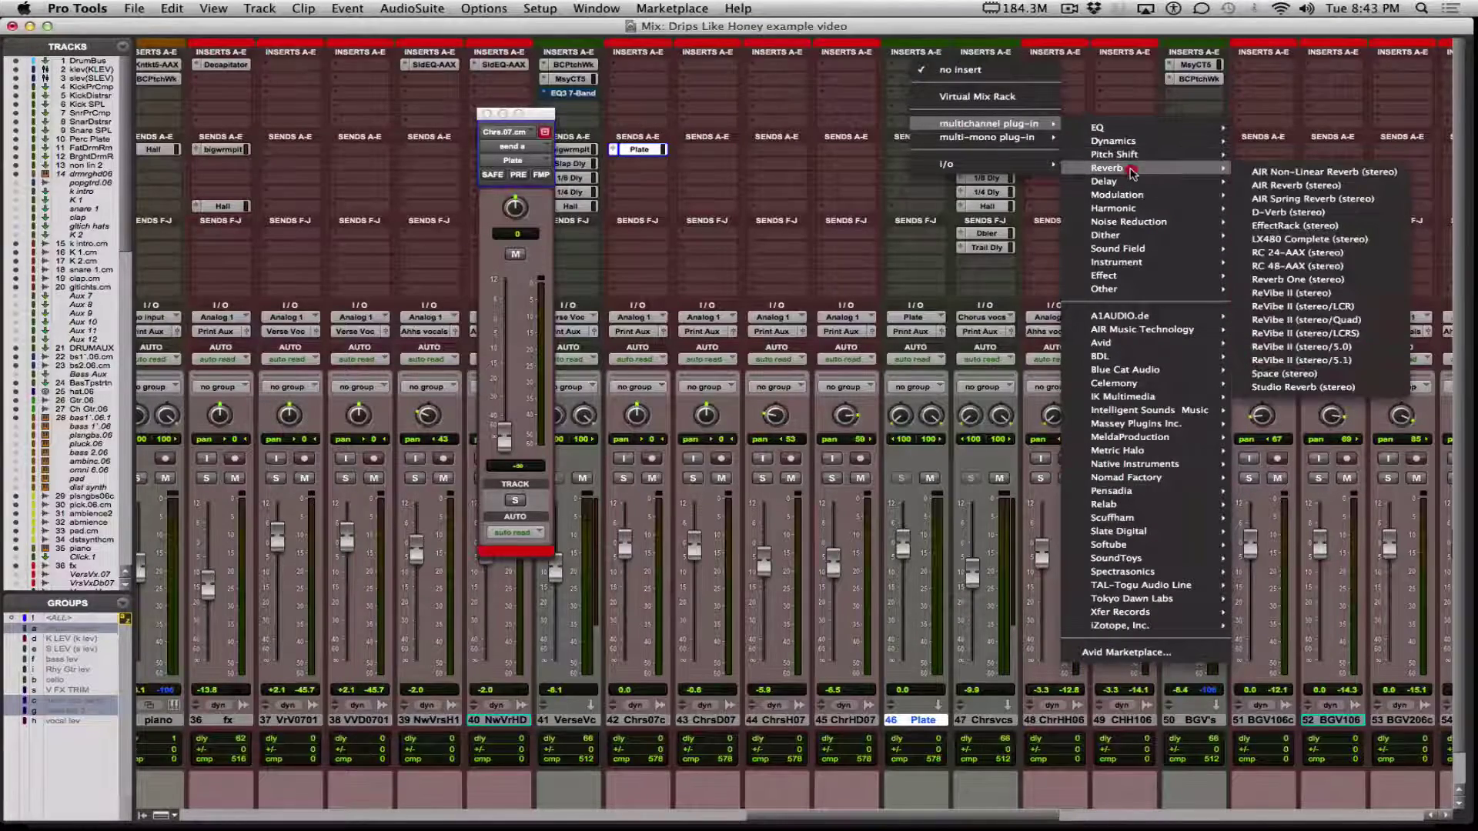
pyautogui.click(1304, 214)
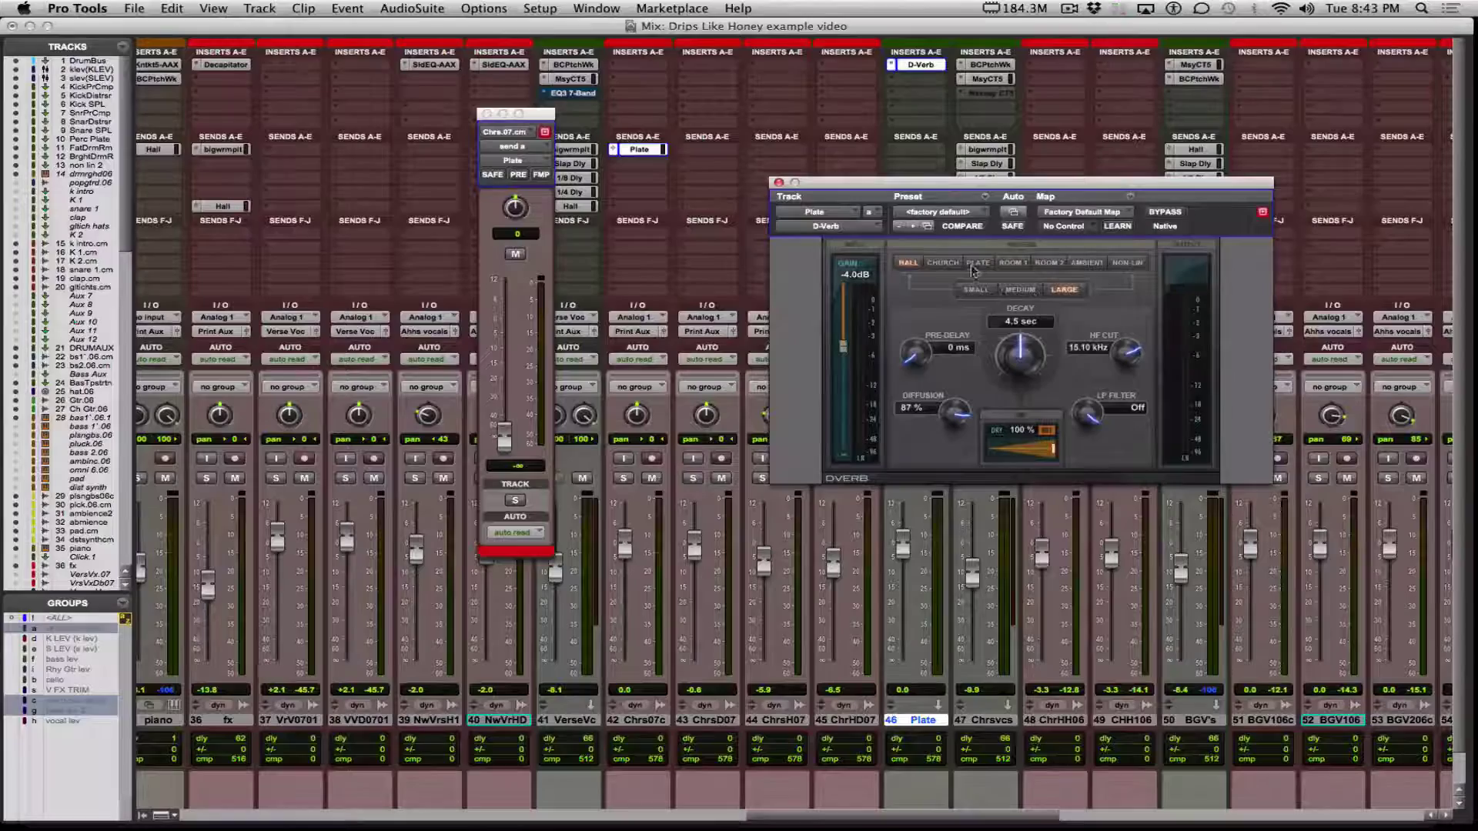
# Set D-Verb to the Plate algorithm, solo Chrs07c, and raise its Plate send to -8.7 dB
pyautogui.click(976, 264)
pyautogui.click(779, 182)
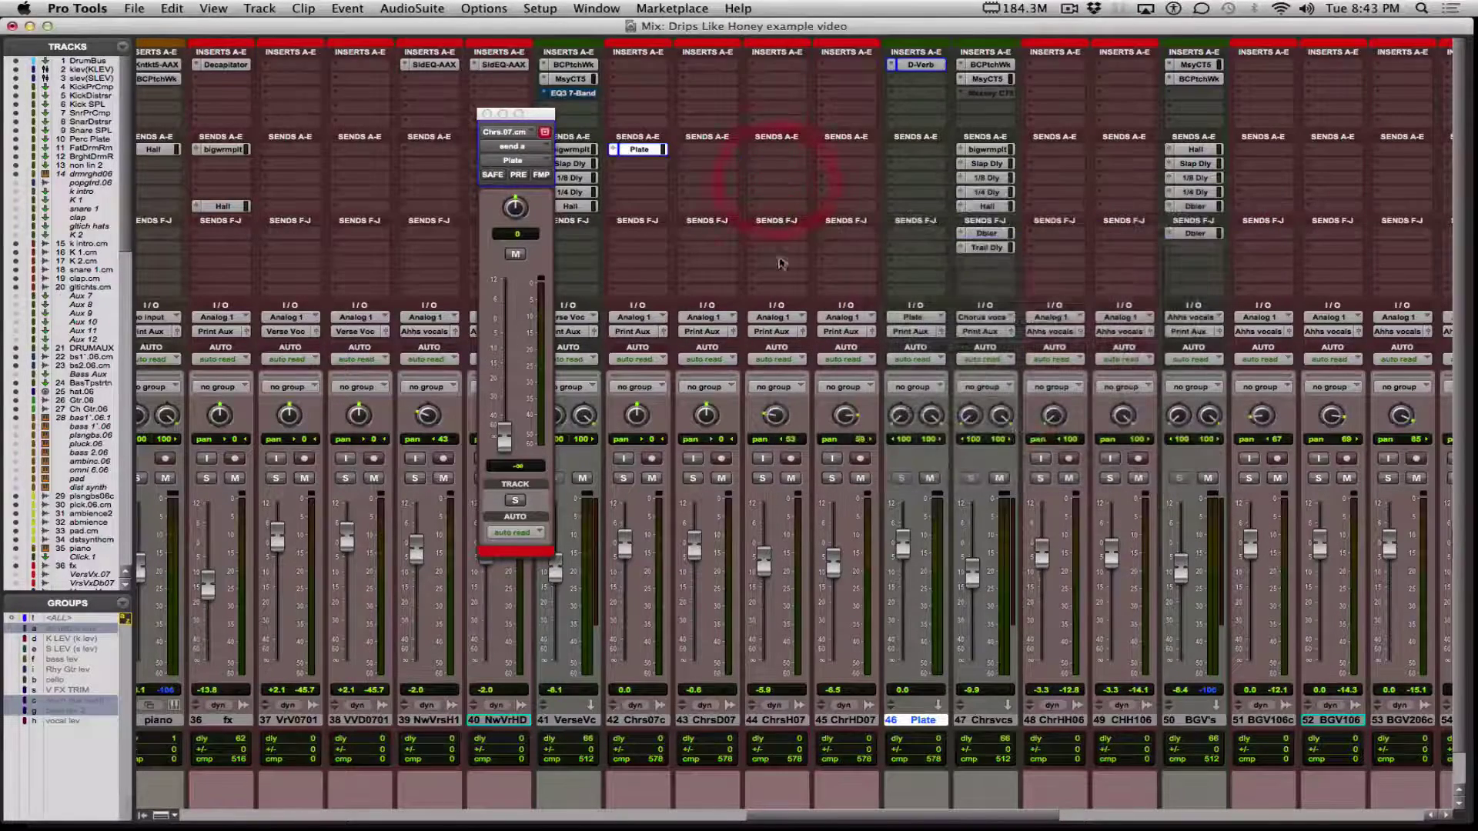
pyautogui.click(623, 478)
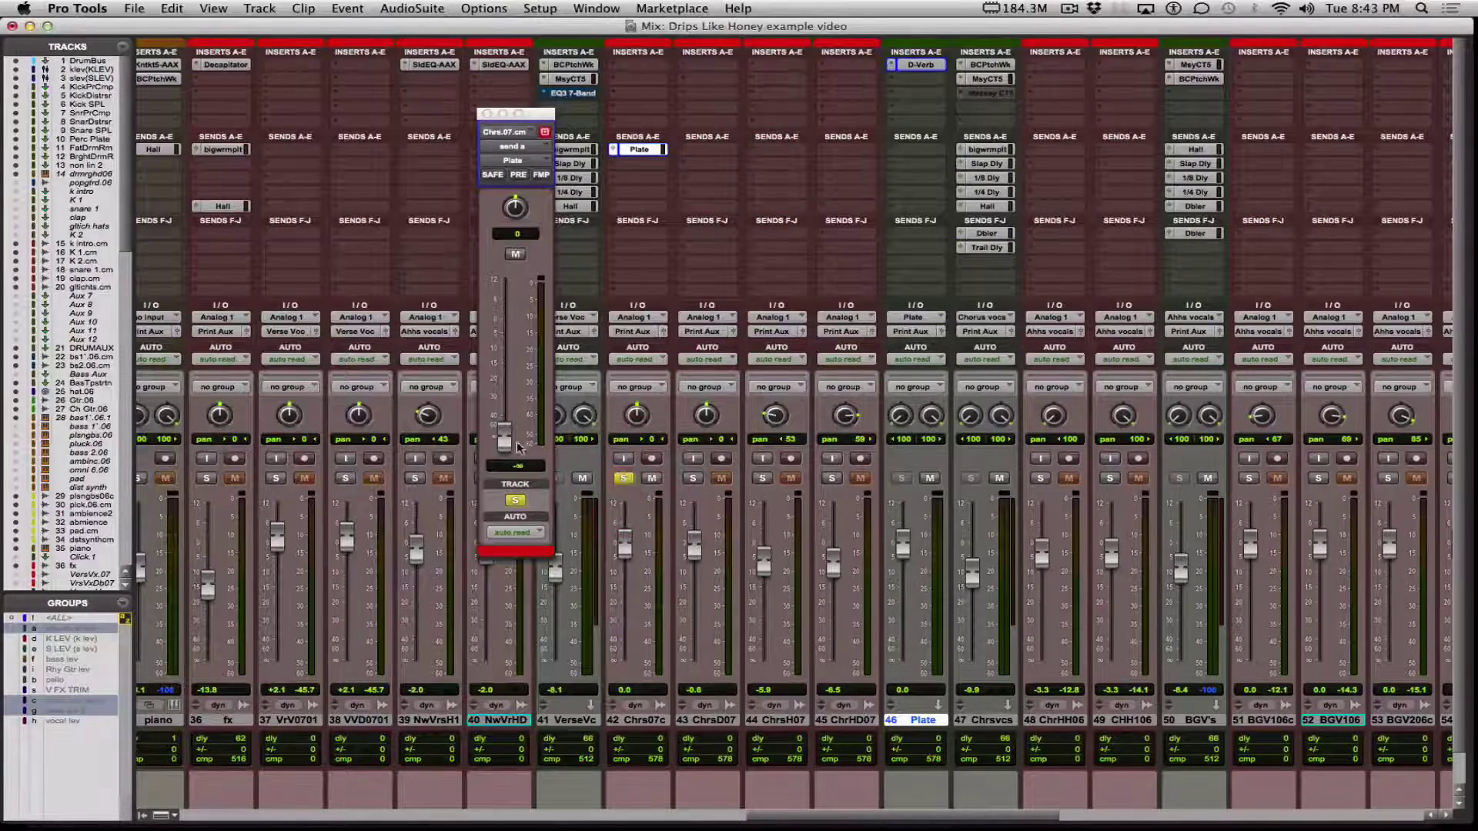
pyautogui.moveTo(504, 440); pyautogui.dragTo(511, 351)
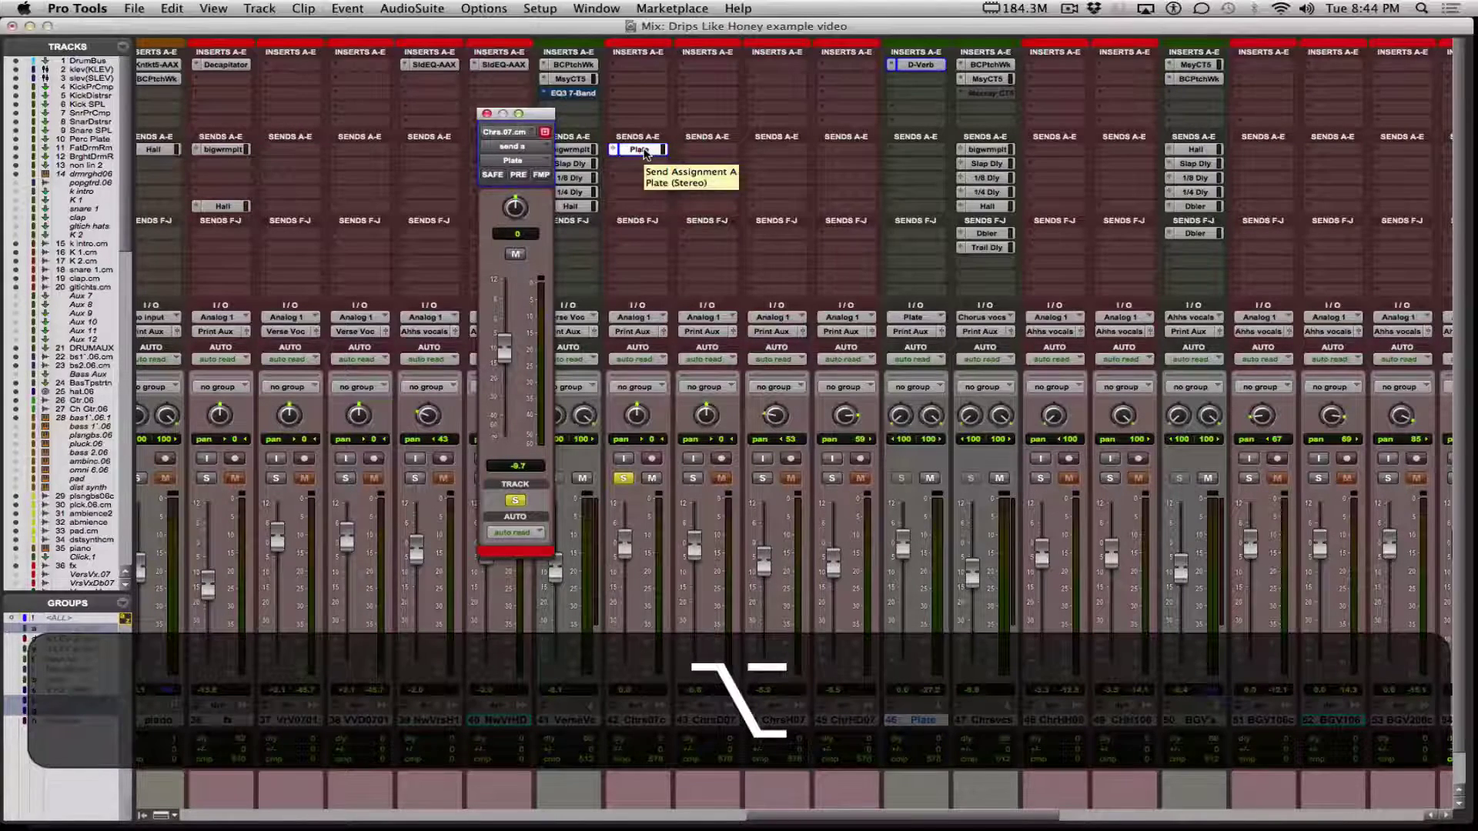
# Copy the Plate send across the chorus tracks, solo tracks 42–45, and start playback
pyautogui.moveTo(644, 150); pyautogui.dragTo(851, 152)
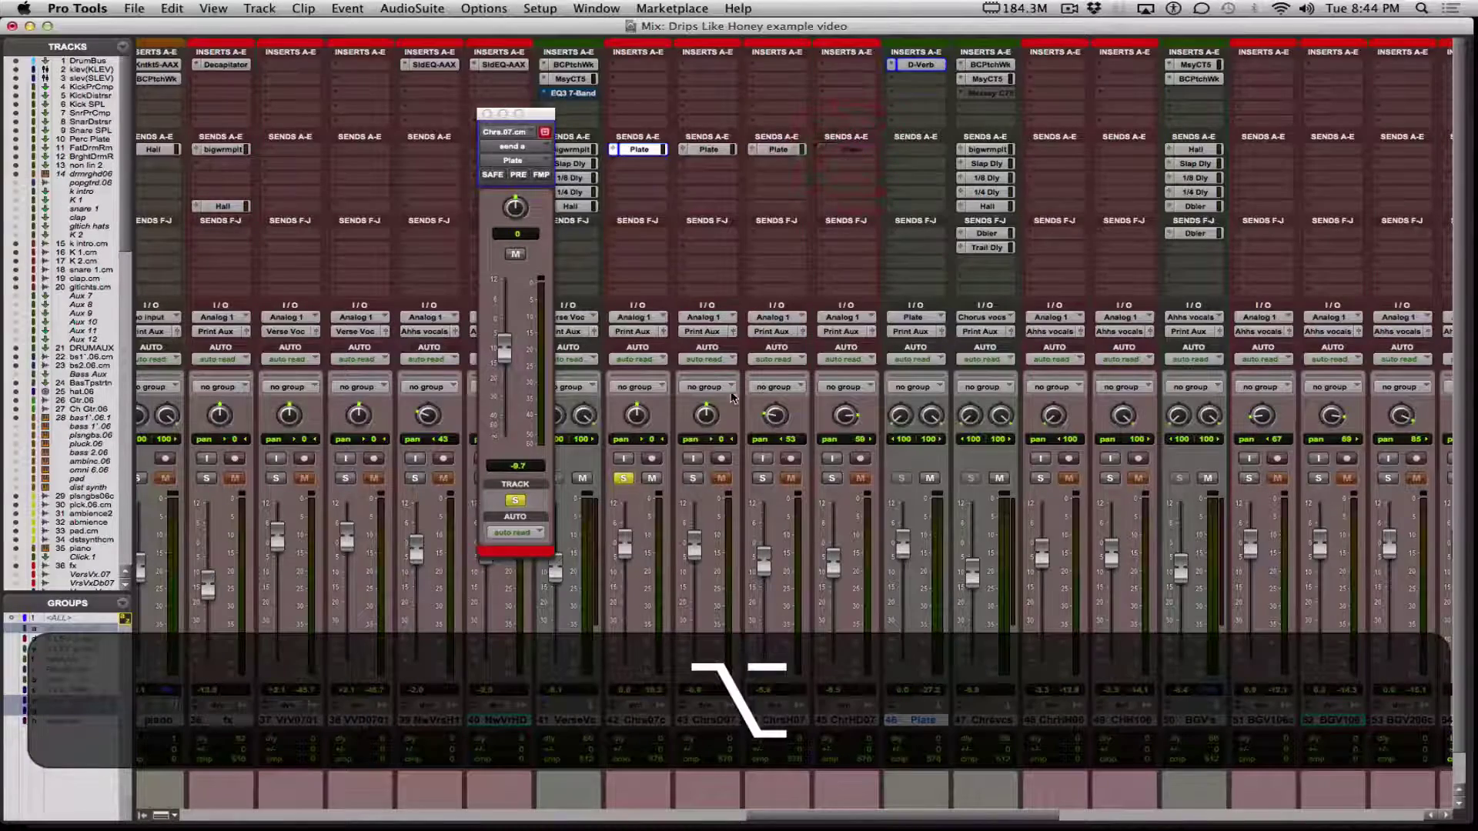
pyautogui.keyDown('shift'); pyautogui.click(693, 478); pyautogui.keyUp('shift')
pyautogui.keyDown('shift'); pyautogui.click(762, 478); pyautogui.keyUp('shift')
pyautogui.keyDown('shift'); pyautogui.click(831, 478); pyautogui.keyUp('shift')
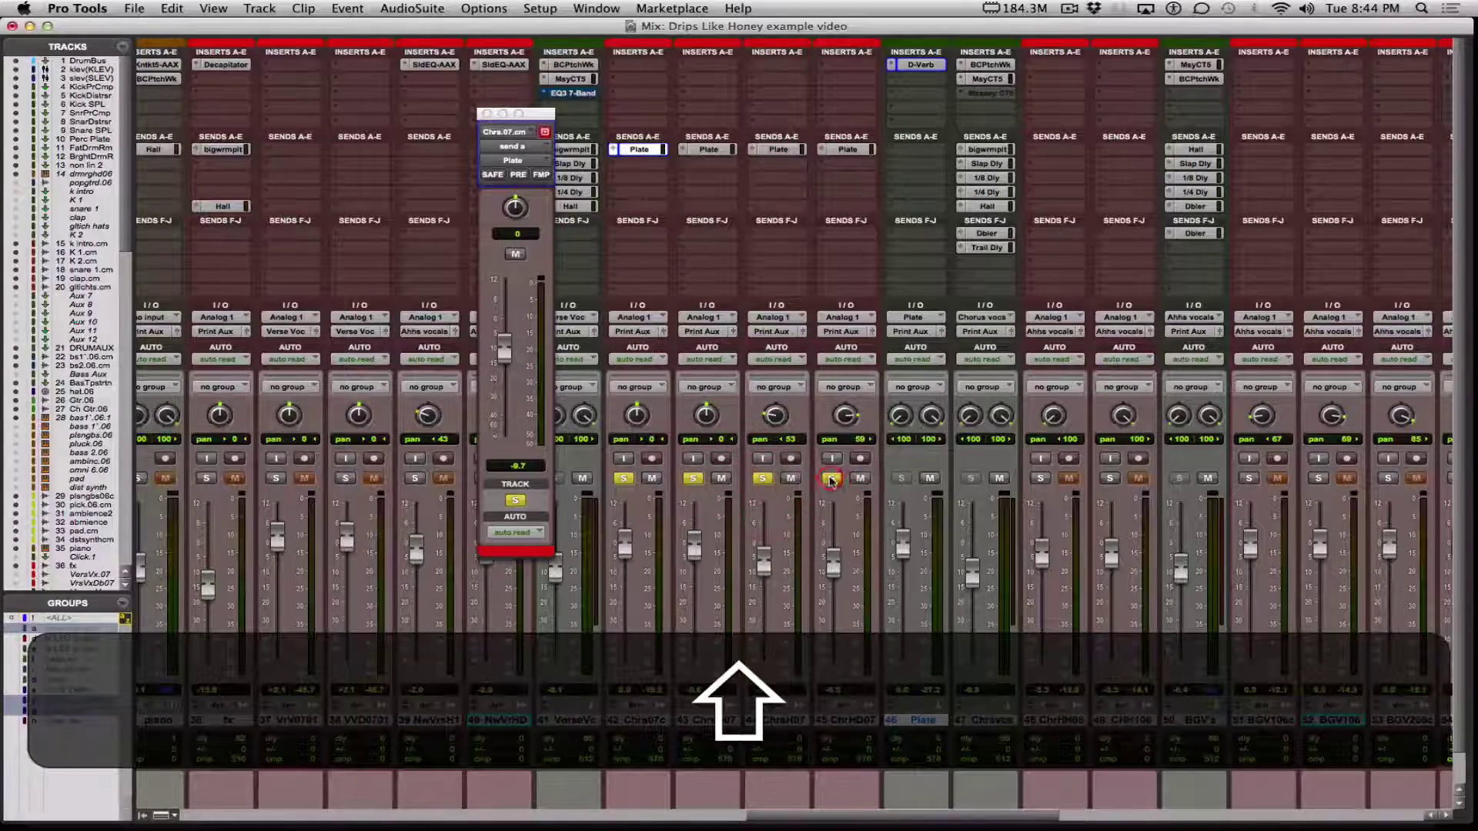
pyautogui.press('space')
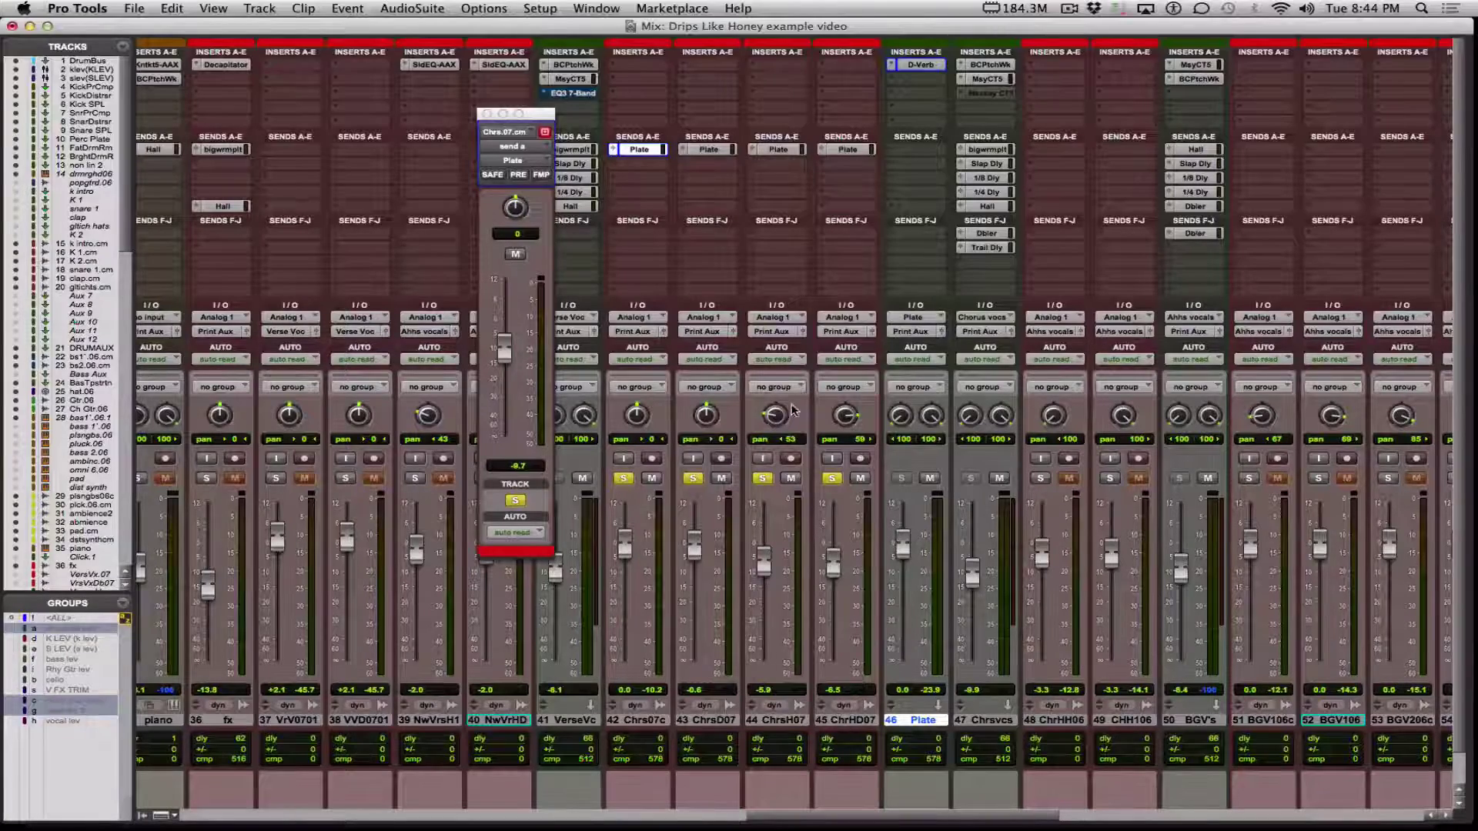
# Show the Plate send levels for tracks 44 and 45, then audition the chorus vocals
pyautogui.click(778, 150)
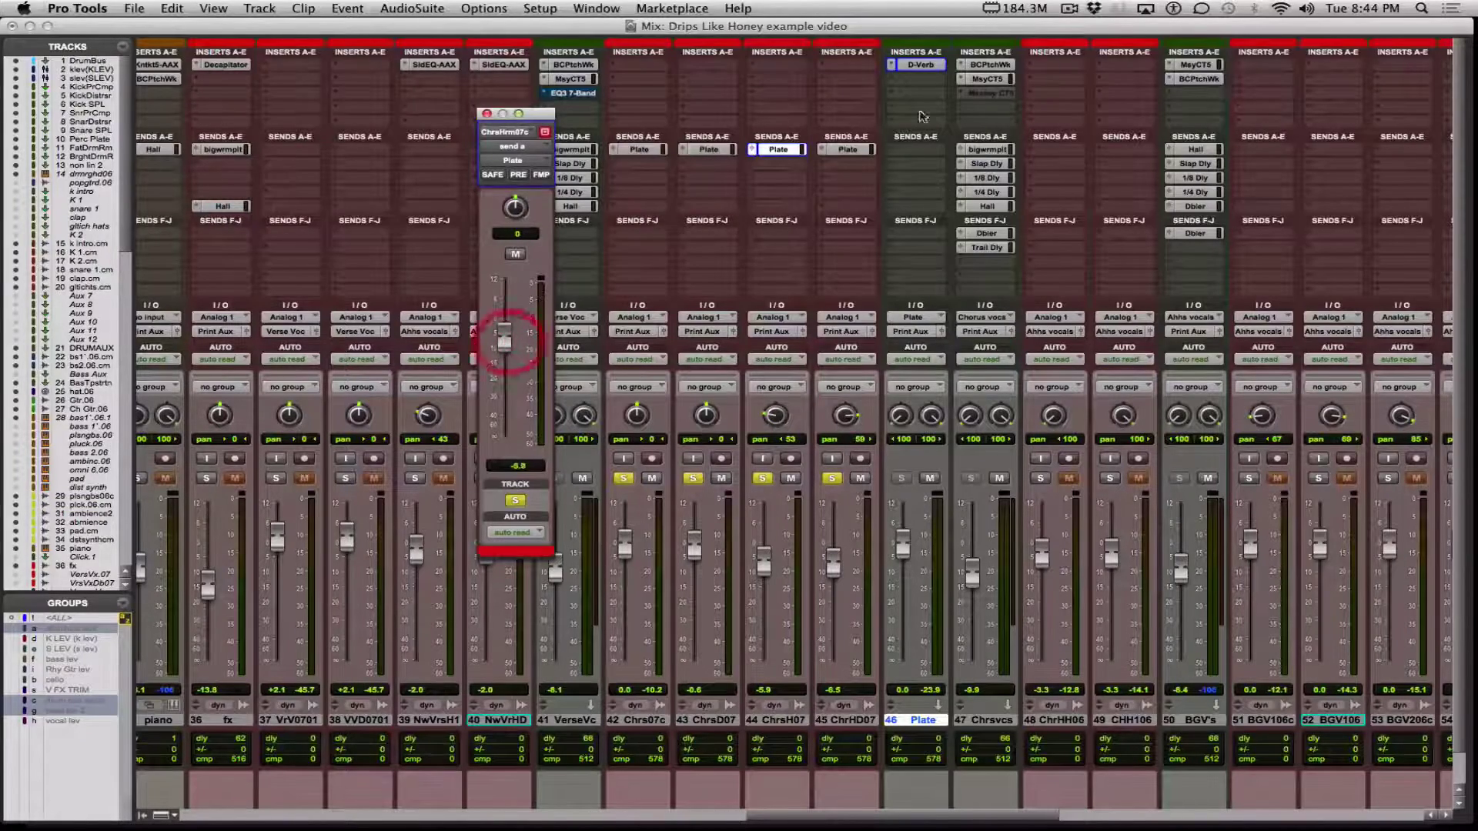
pyautogui.click(852, 150)
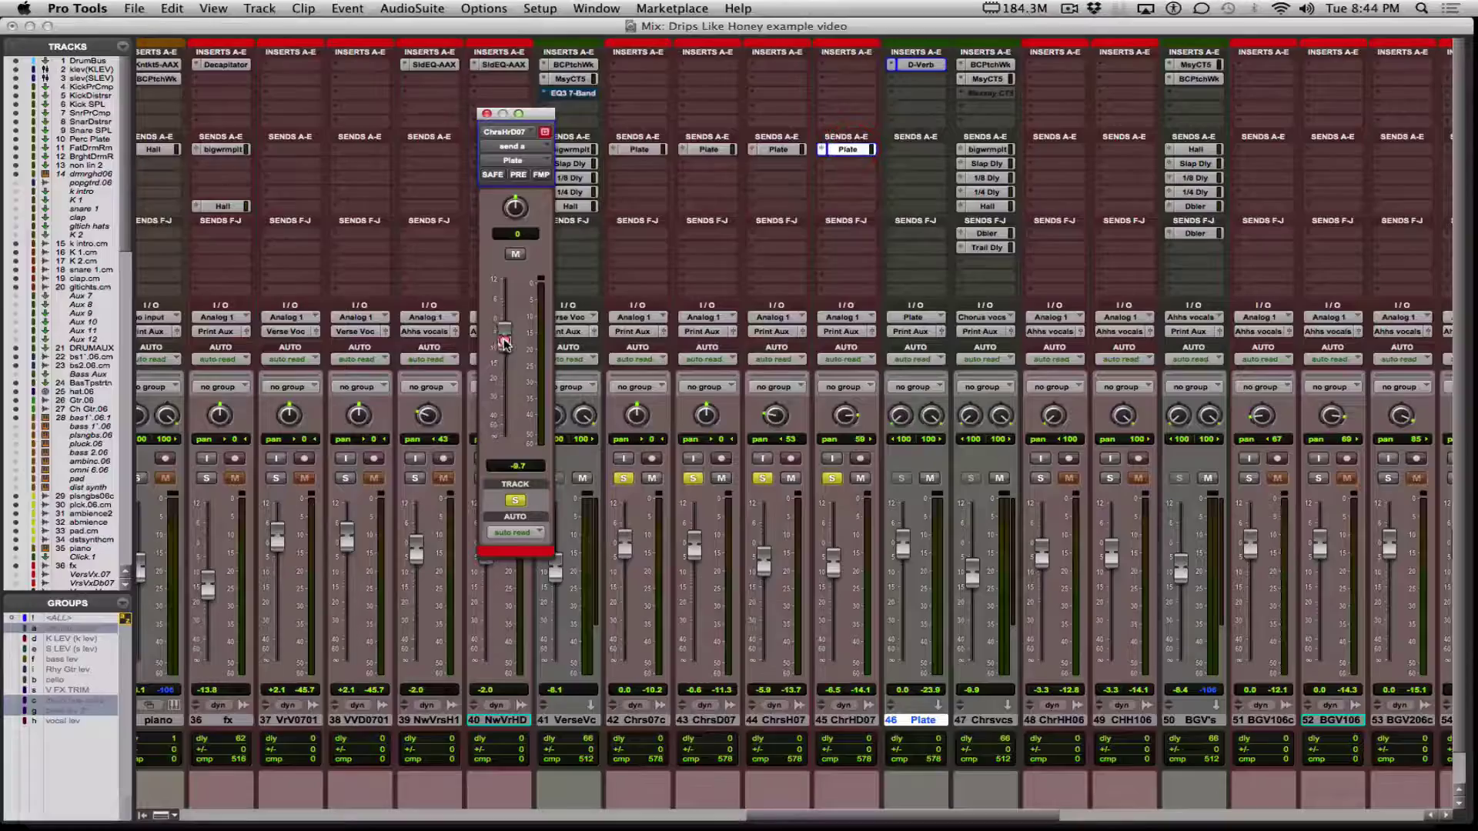
pyautogui.press('space')
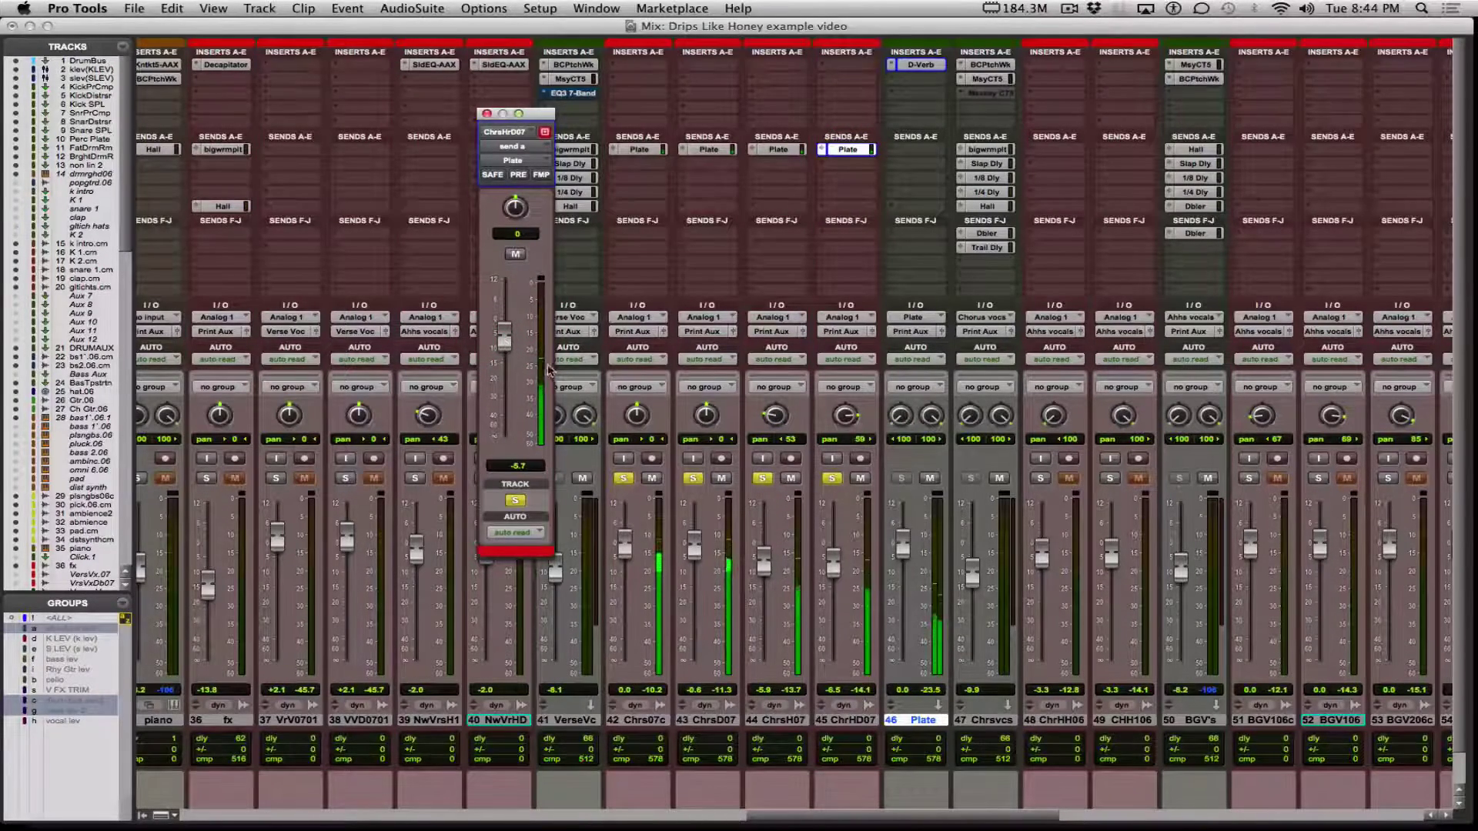
pyautogui.press('space')
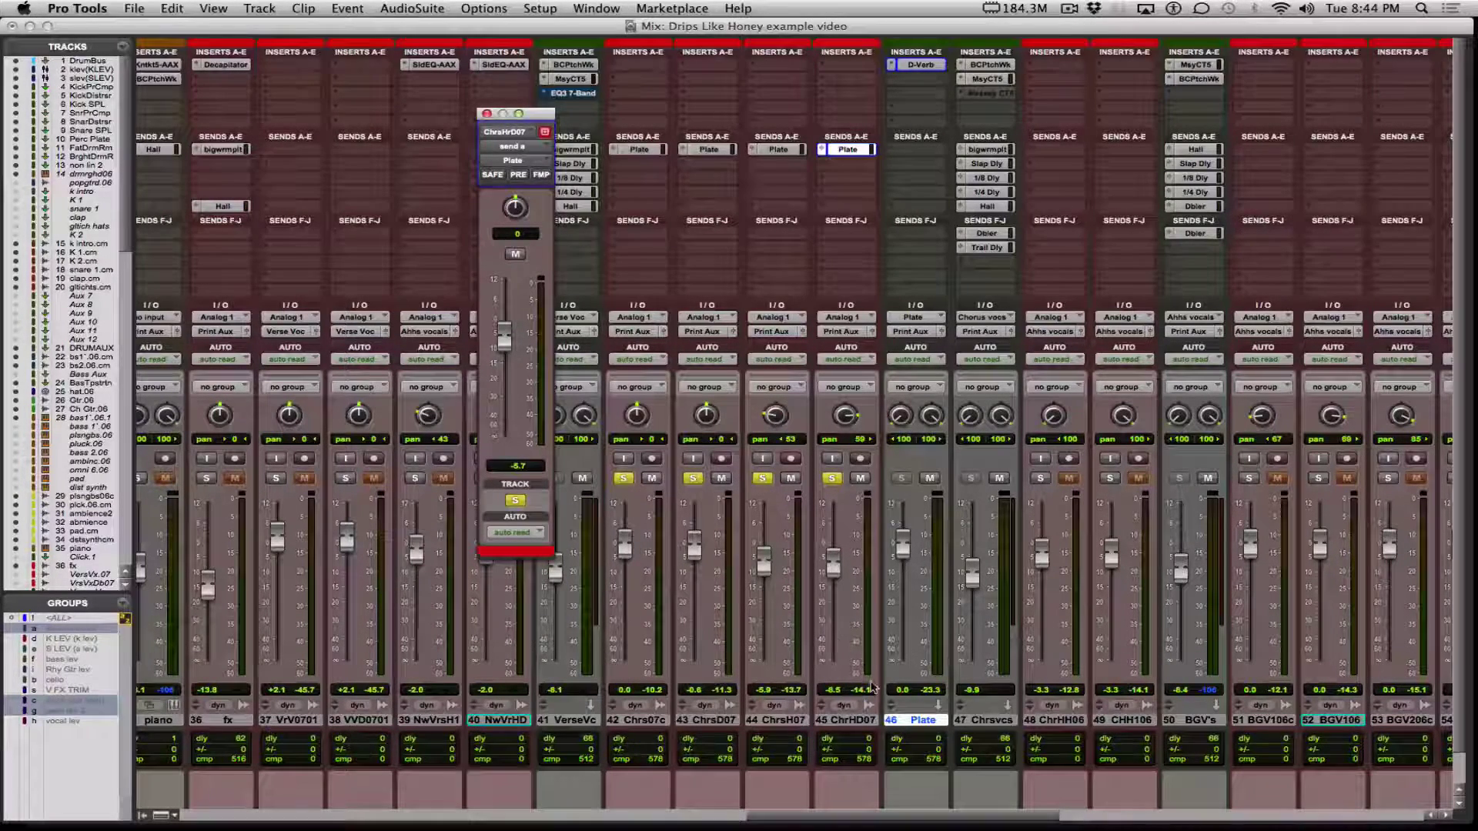
# Delete aux track 46 and select chorus tracks 42 through 45
pyautogui.rightClick(915, 724)
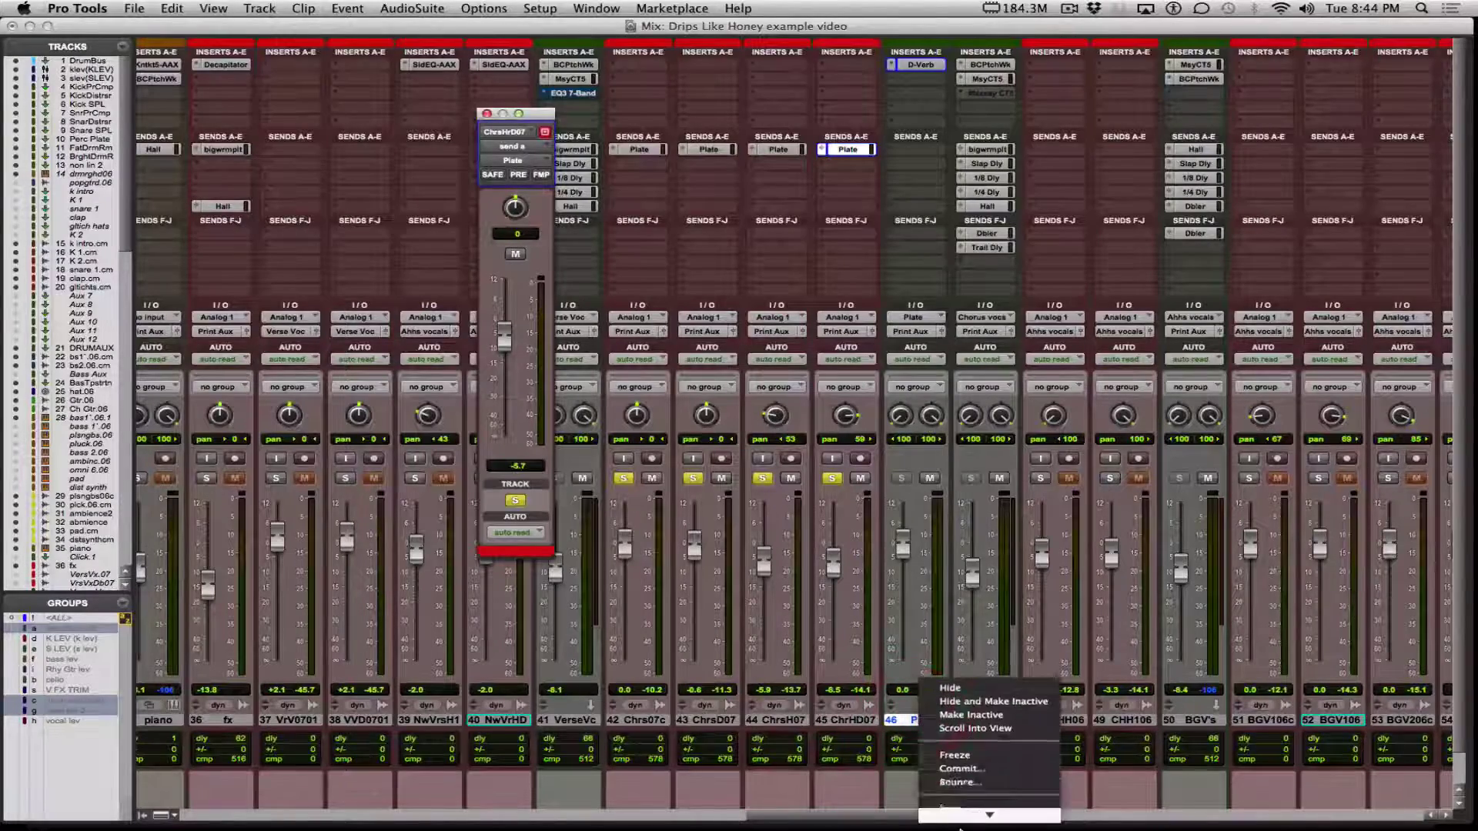
pyautogui.click(959, 814)
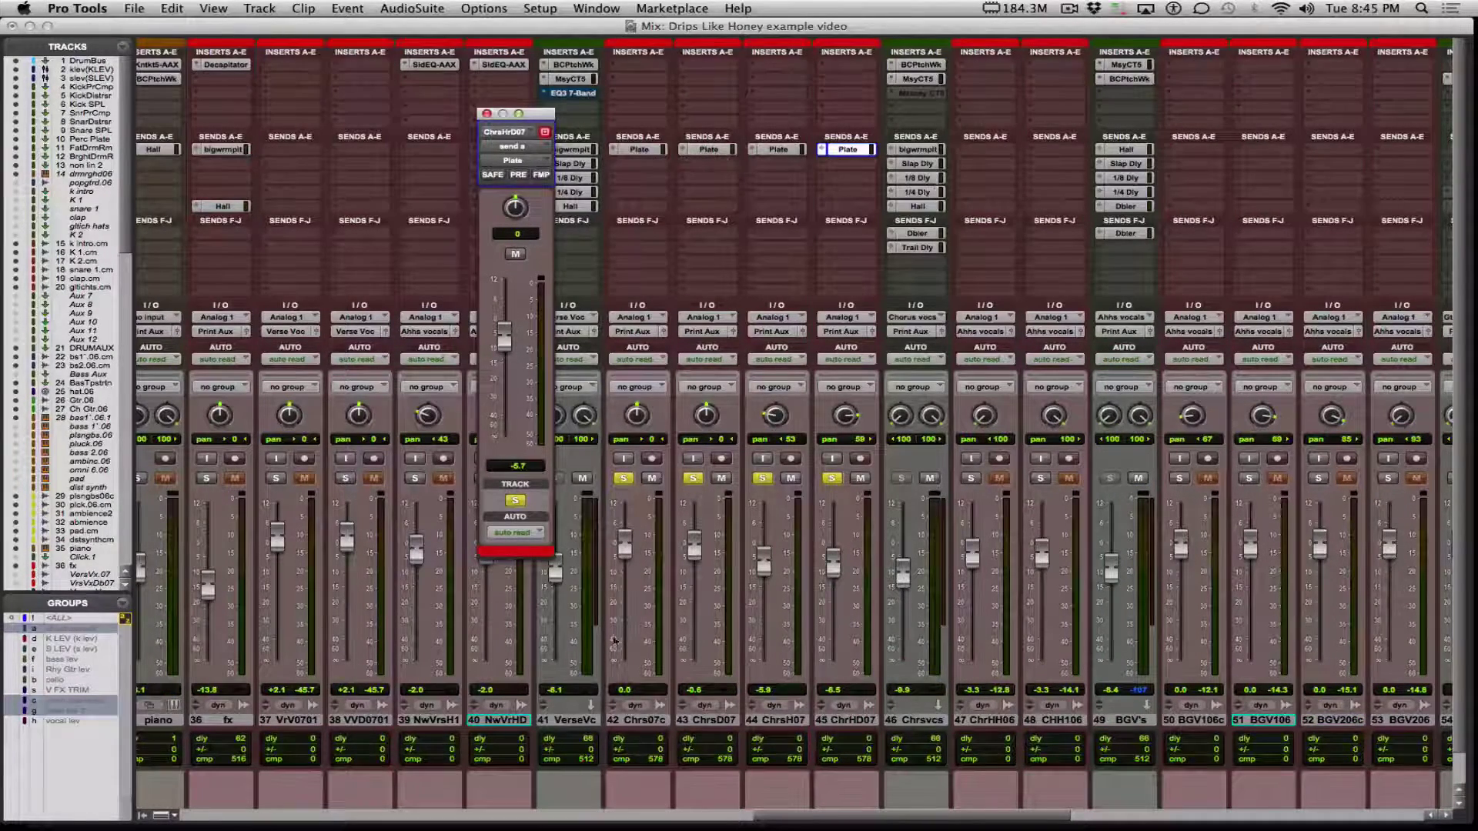
pyautogui.click(872, 723)
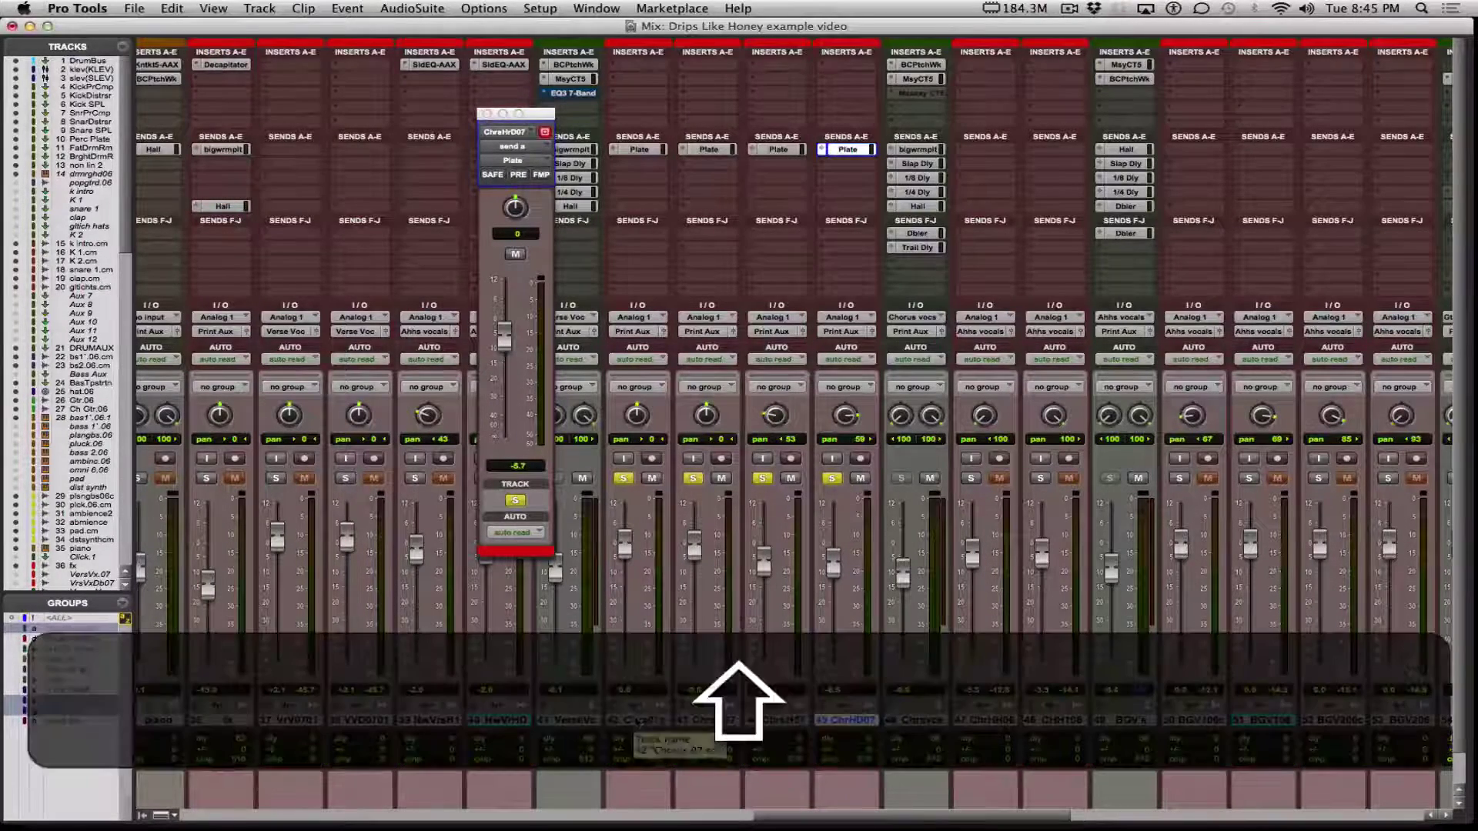
pyautogui.keyDown('shift'); pyautogui.click(627, 720); pyautogui.keyUp('shift')
# Route the selected chorus tracks' output to the Chorus vocs bus and clear all solos
pyautogui.keyDown('alt'); pyautogui.keyDown('shift'); pyautogui.click(640, 331); pyautogui.keyUp('shift'); pyautogui.keyUp('alt')
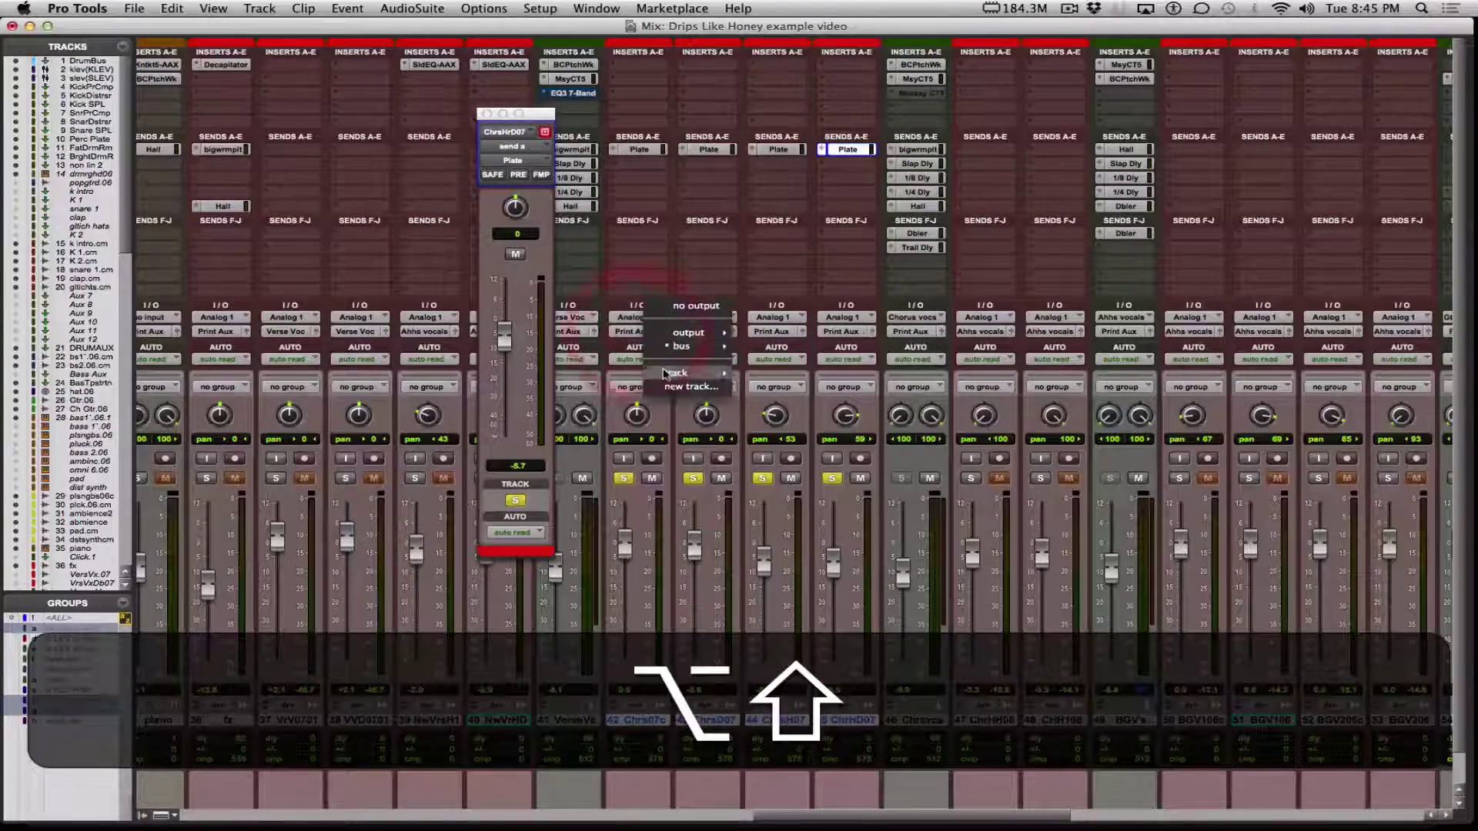
pyautogui.moveTo(666, 375)
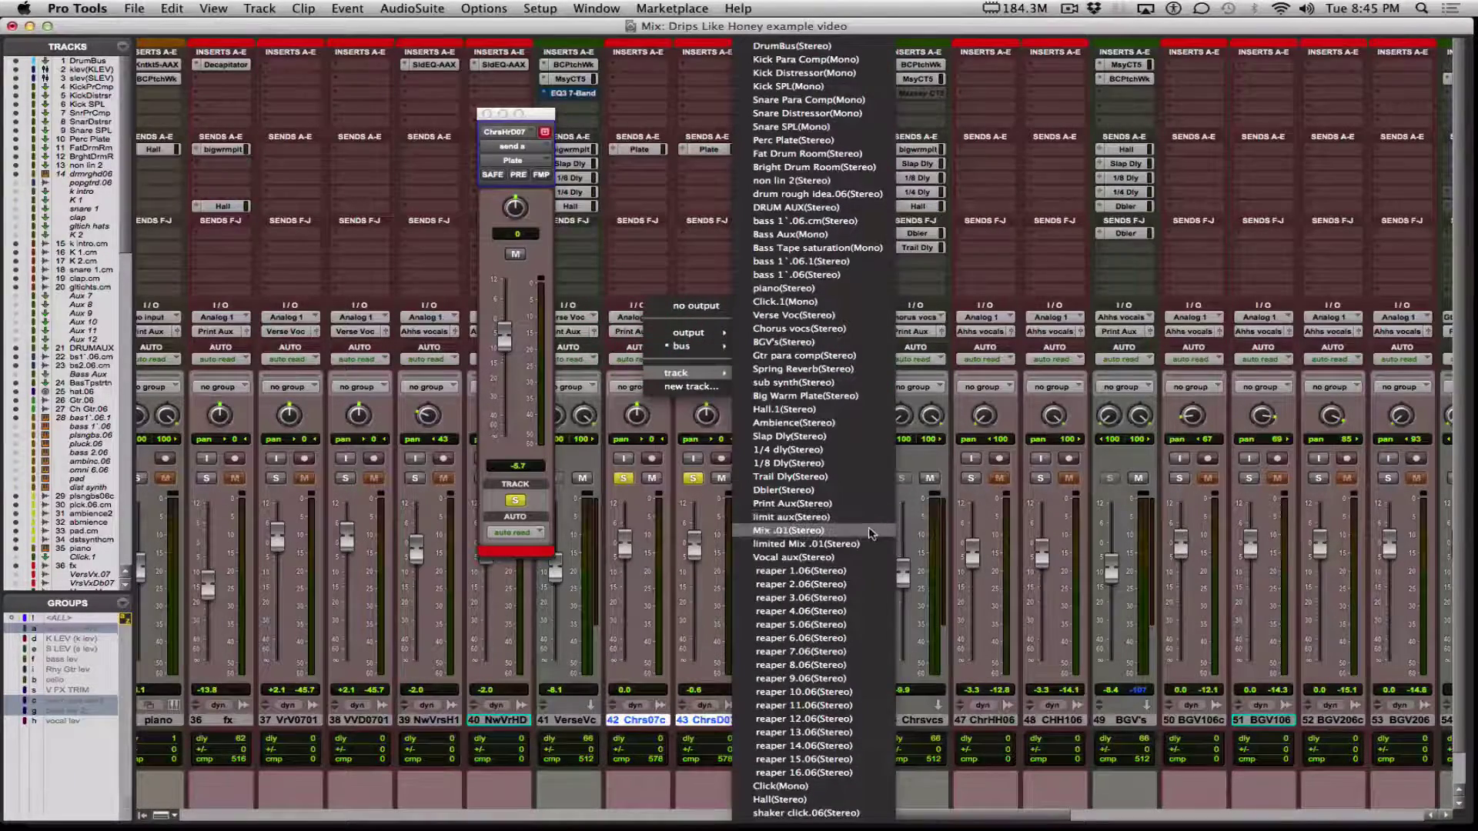
pyautogui.click(792, 328)
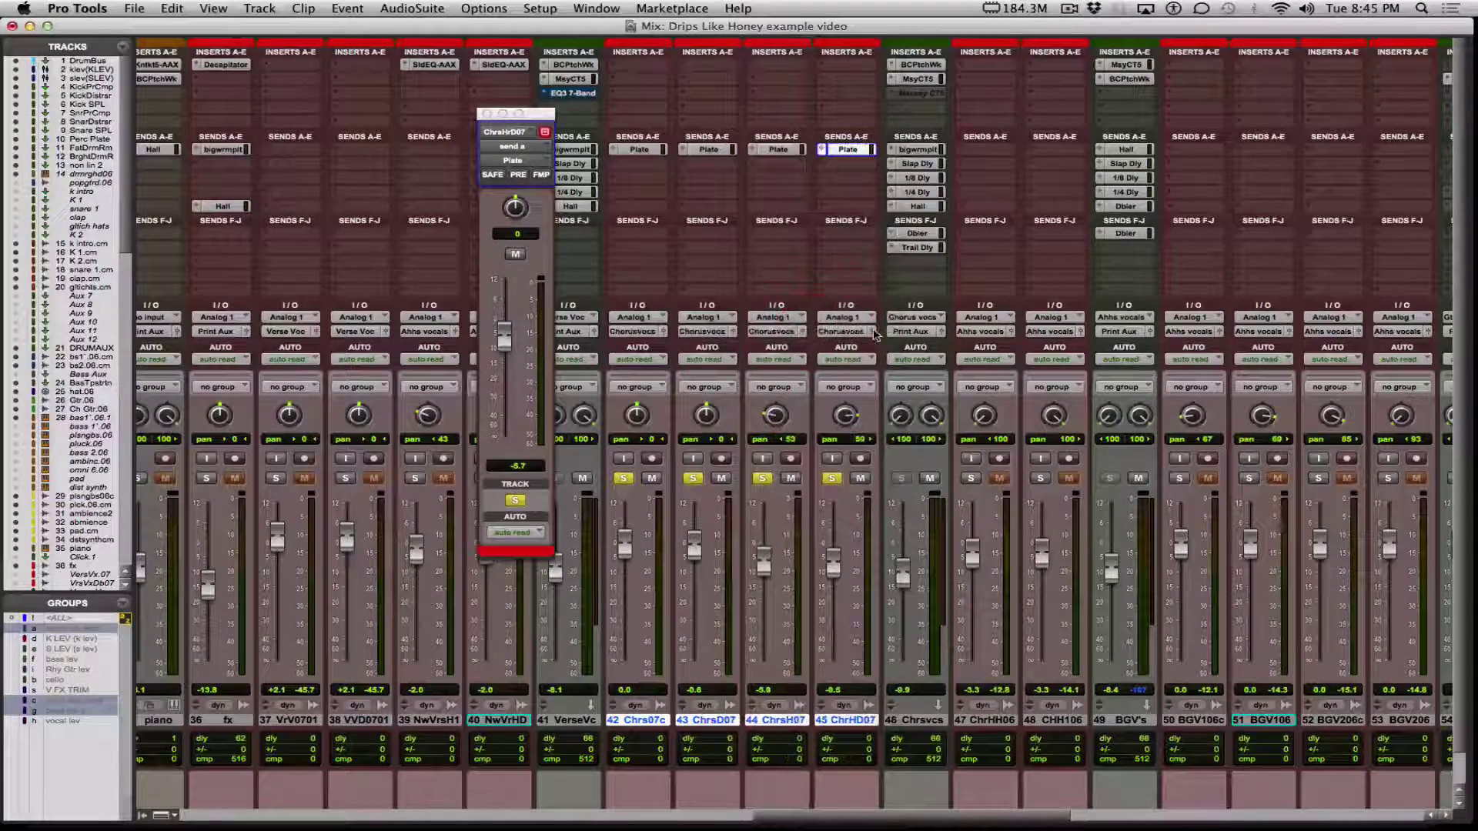
pyautogui.keyDown('alt'); pyautogui.keyDown('shift'); pyautogui.click(832, 478); pyautogui.keyUp('shift'); pyautogui.keyUp('alt')
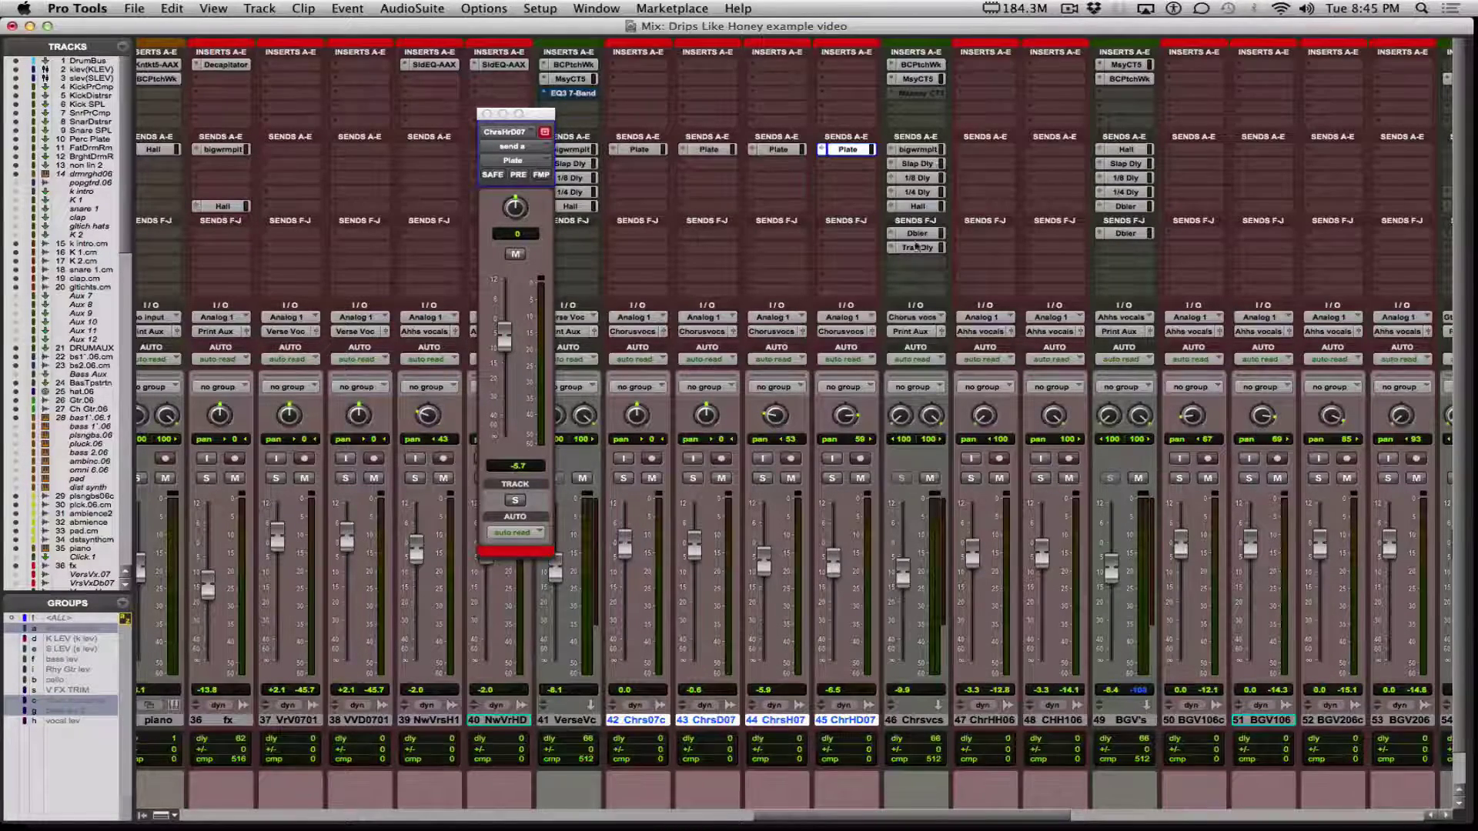
# Solo the selected chorus tracks, play them through Chorus vocs, and scroll the mixer right
pyautogui.keyDown('alt'); pyautogui.keyDown('shift'); pyautogui.click(762, 478); pyautogui.keyUp('shift'); pyautogui.keyUp('alt')
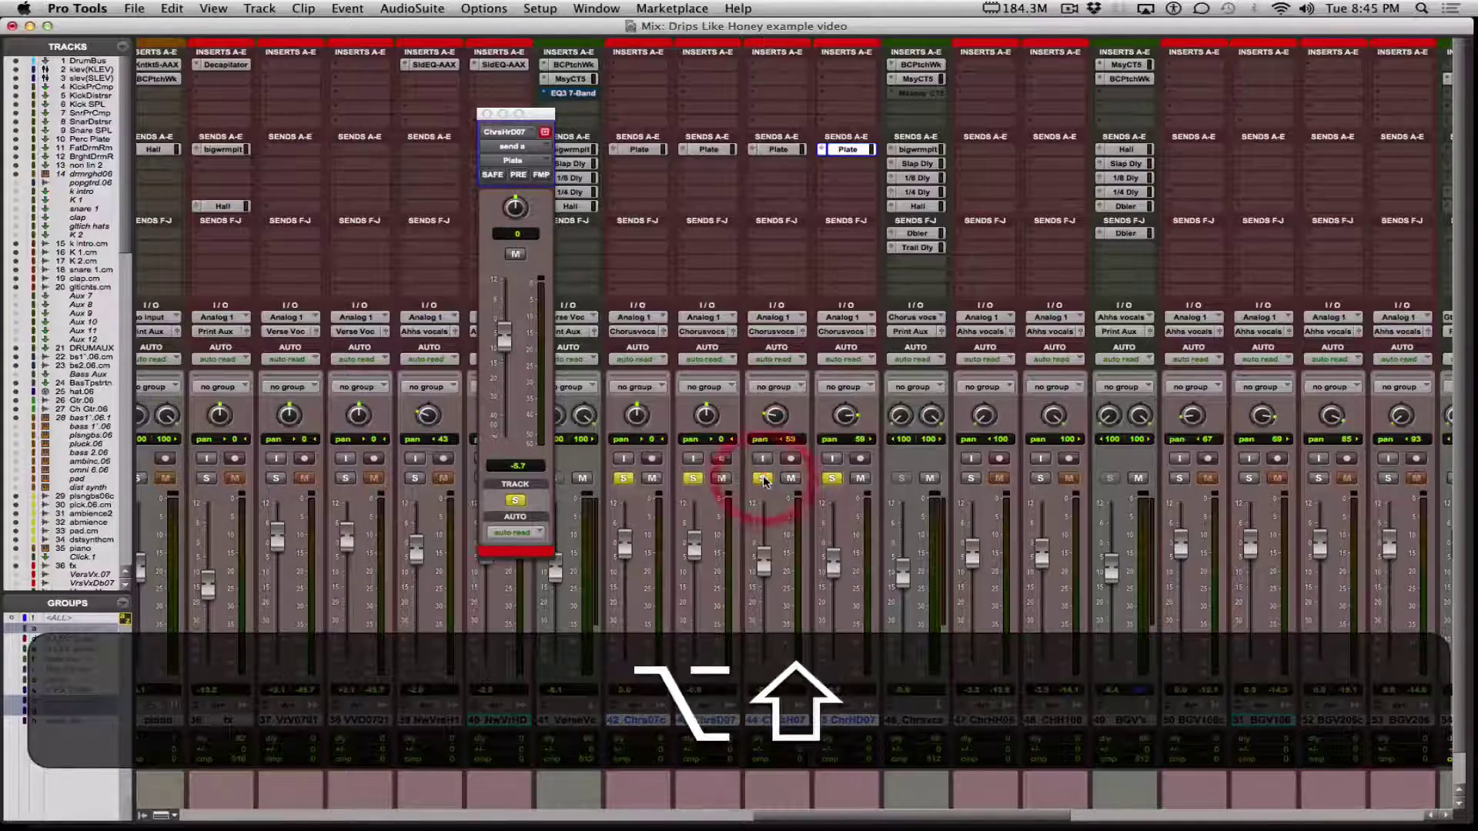
pyautogui.hotkey('alt', 'shift', 'space')
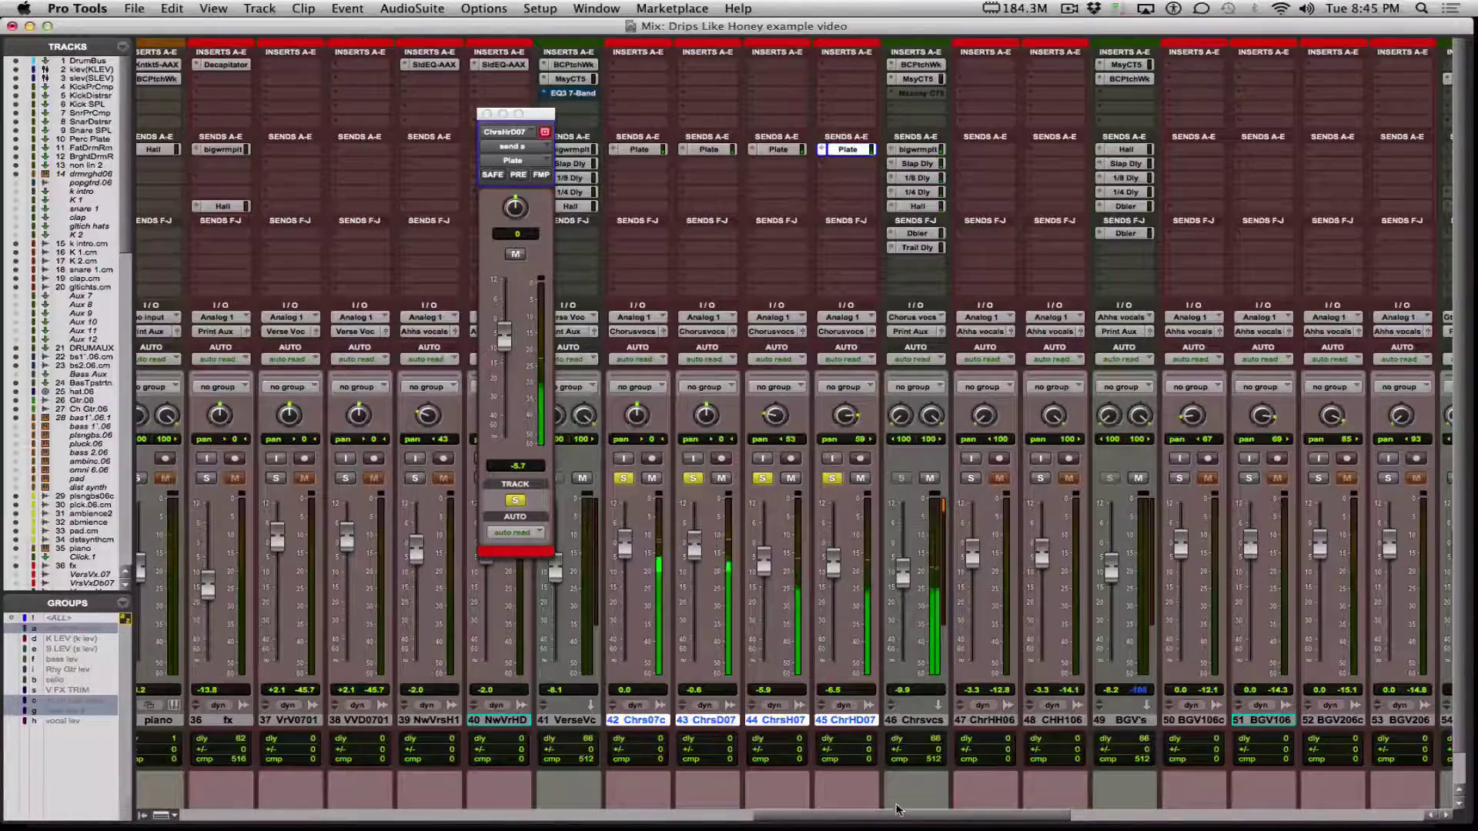
pyautogui.click(1159, 812)
pyautogui.hscroll(3, 1154, 808)
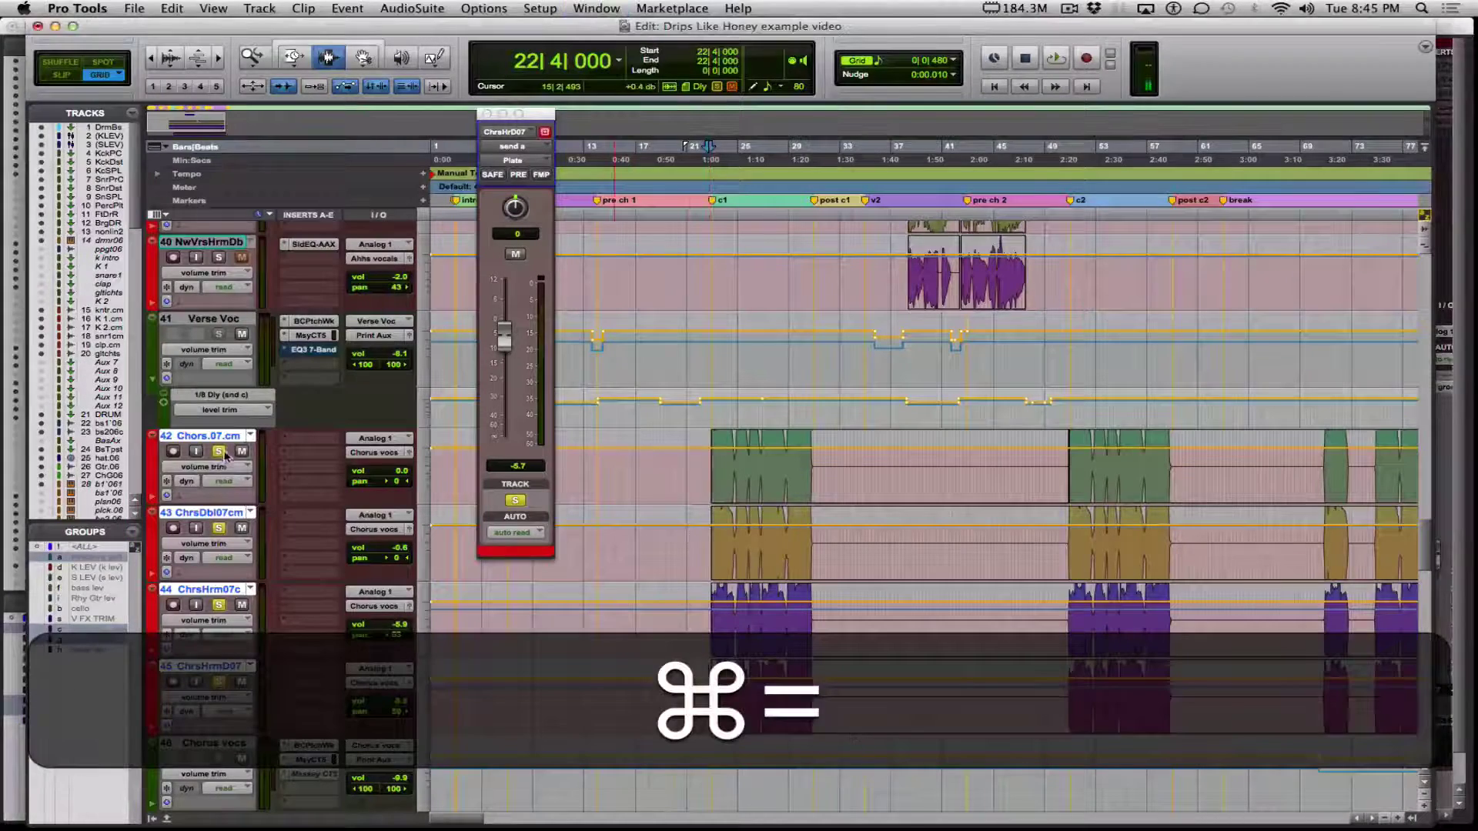
# Clear all solos and play the full mix from bar 22
pyautogui.keyDown('alt'); pyautogui.click(219, 451); pyautogui.keyUp('alt')
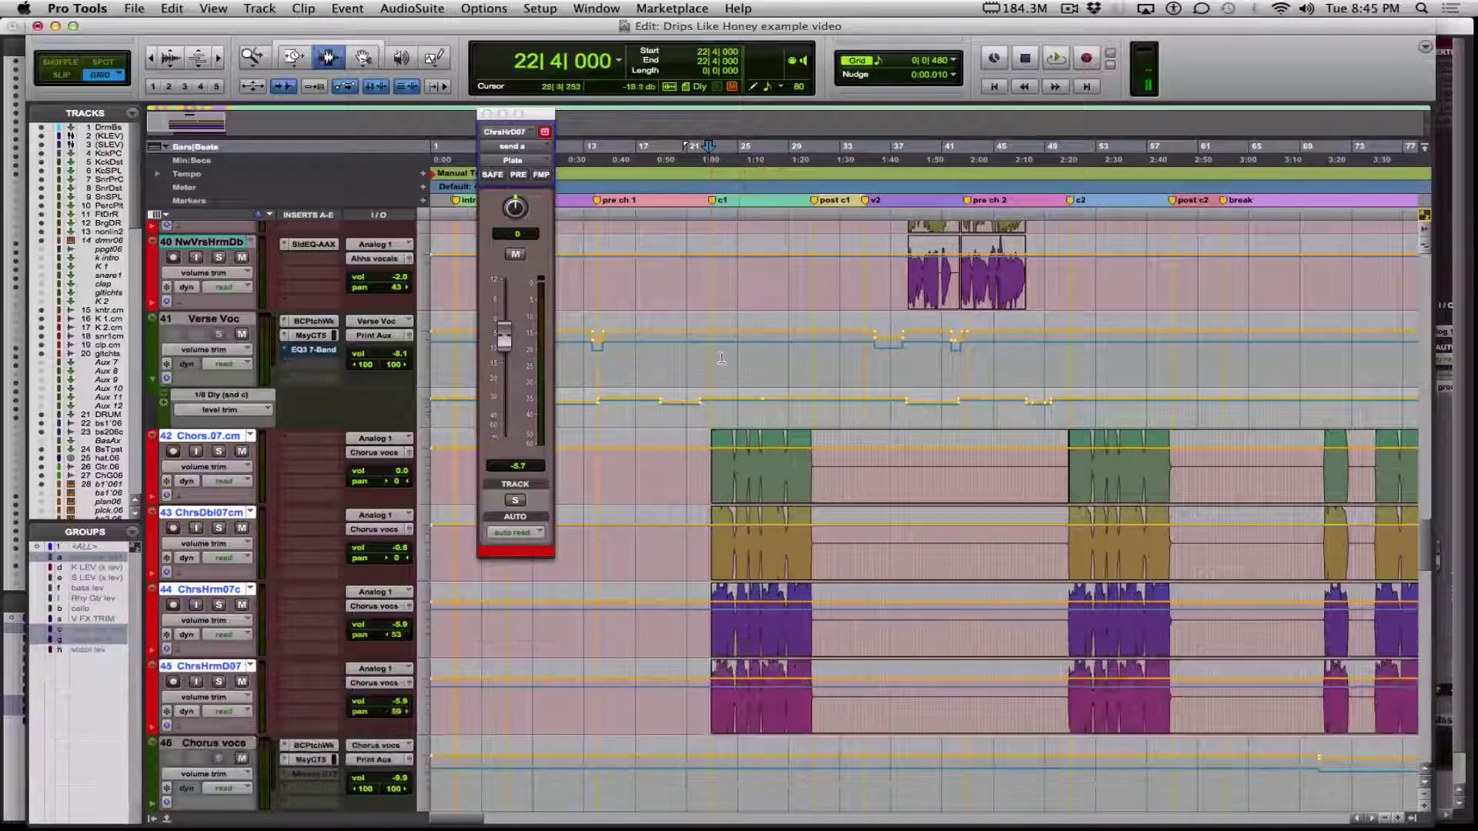
pyautogui.press('space')
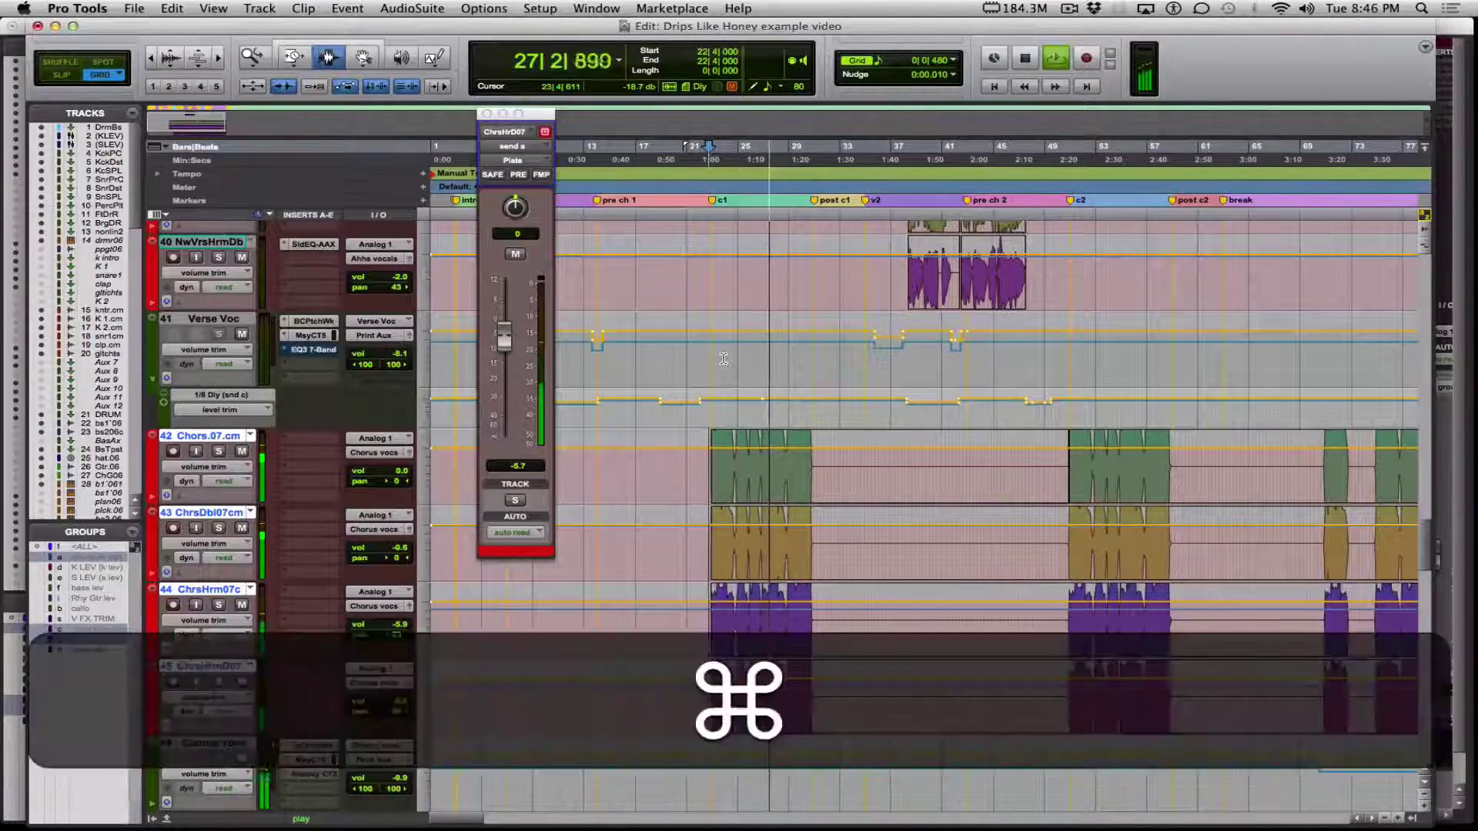
# Switch to the Mix window with Cmd+= and scroll back to the first channels at DrumBus
pyautogui.press('super+equal')
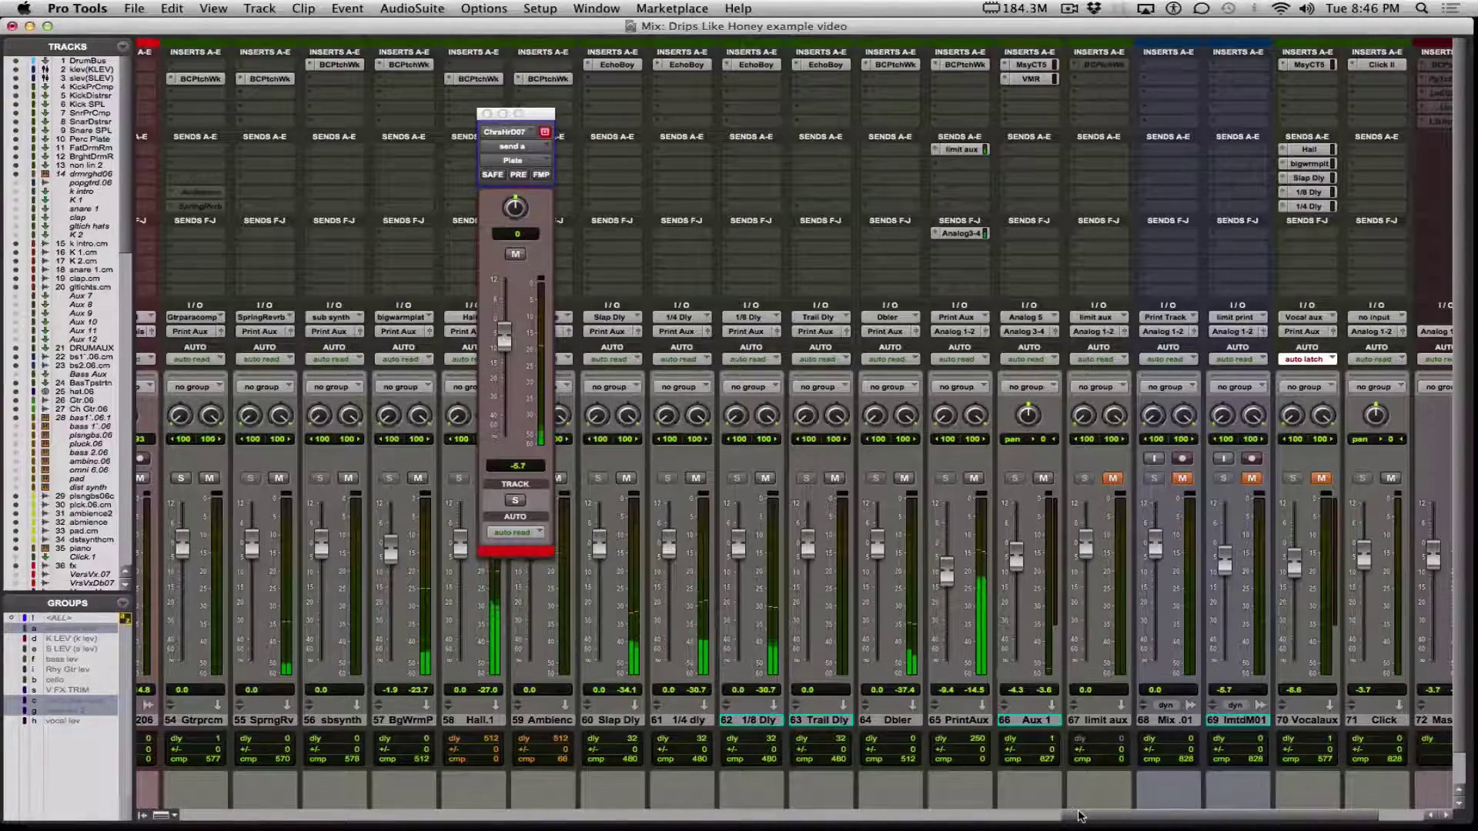
pyautogui.moveTo(1080, 816); pyautogui.dragTo(400, 791)
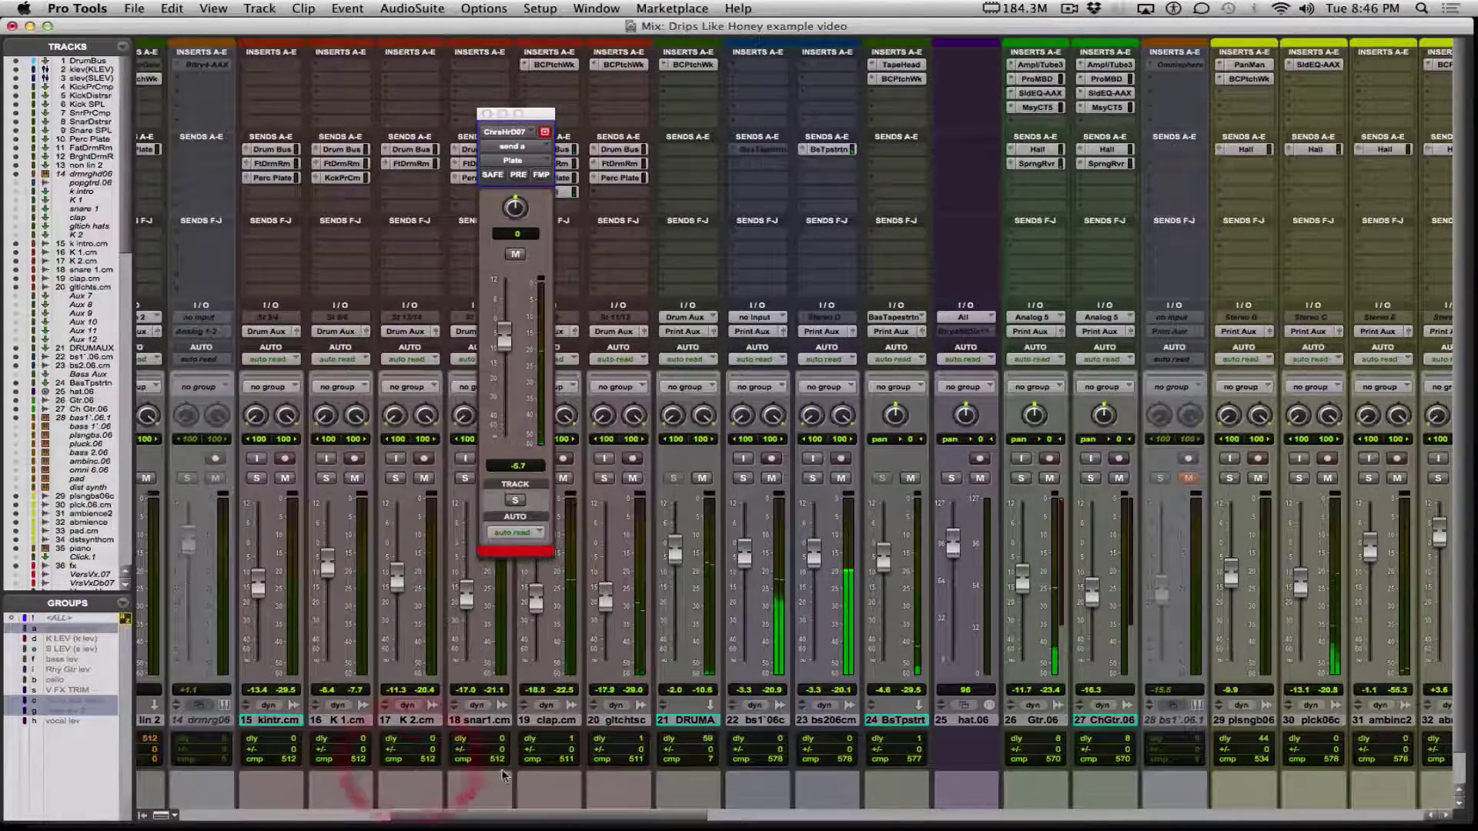
pyautogui.moveTo(648, 818); pyautogui.dragTo(630, 817)
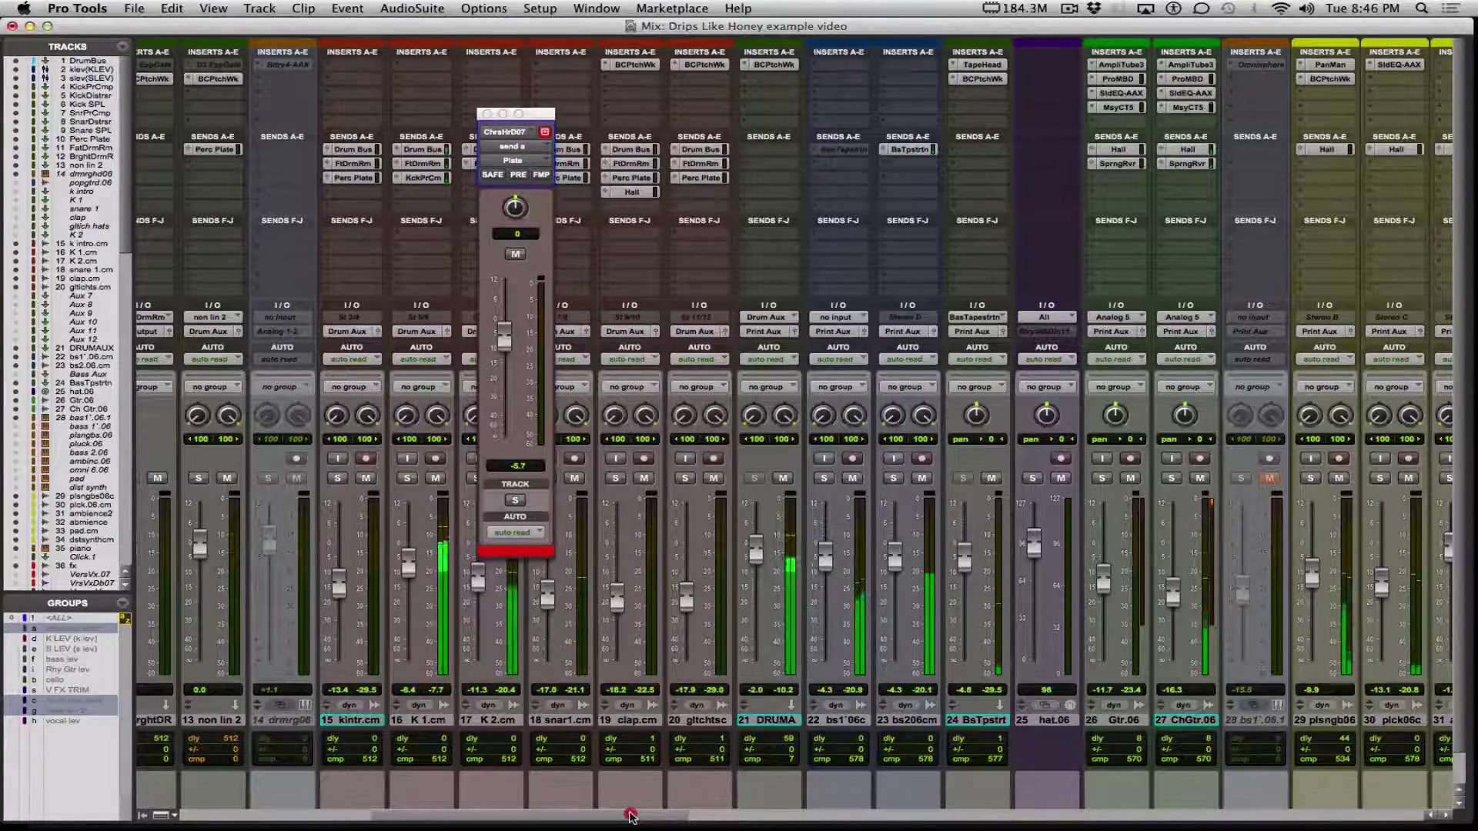
pyautogui.moveTo(630, 817); pyautogui.dragTo(416, 802)
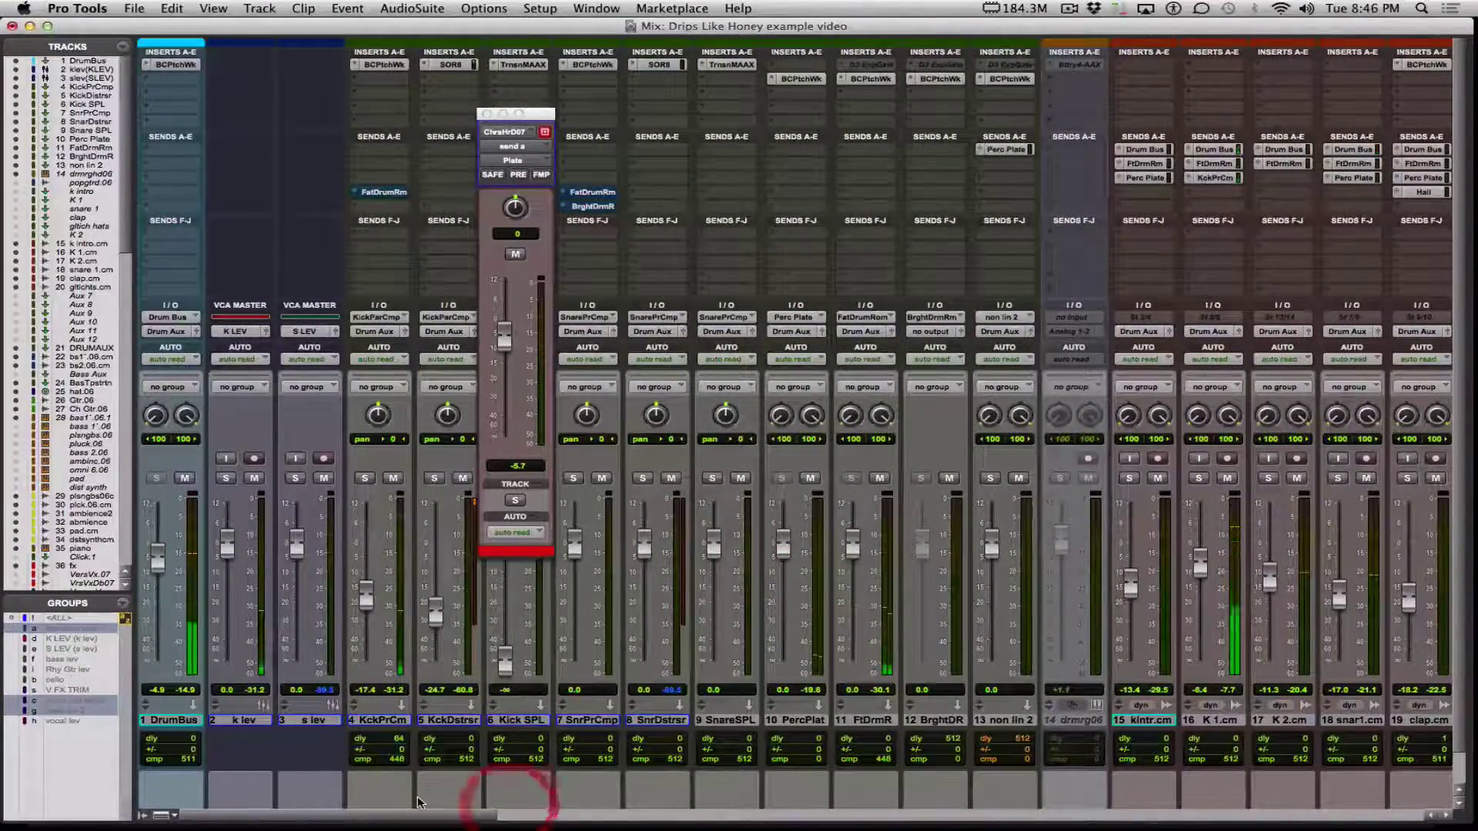